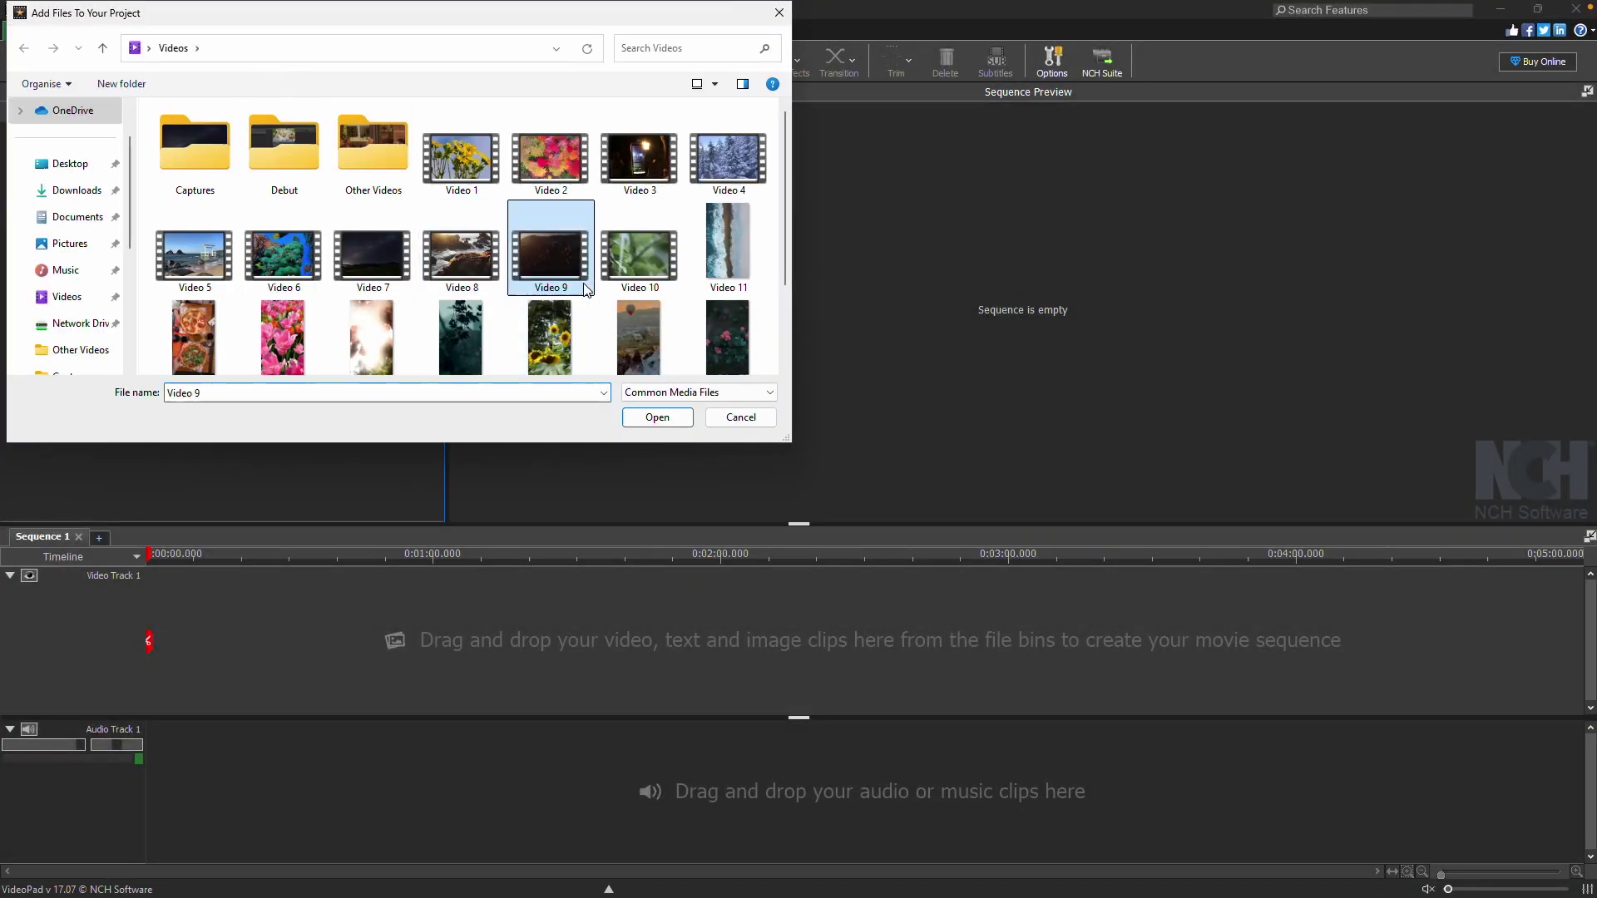
Add Video 9.mp4, trim it to 0:00:01.051–0:00:16.477, and split it at 0:00:08.803.
{"action": "left_click", "coordinate": [646, 416]}
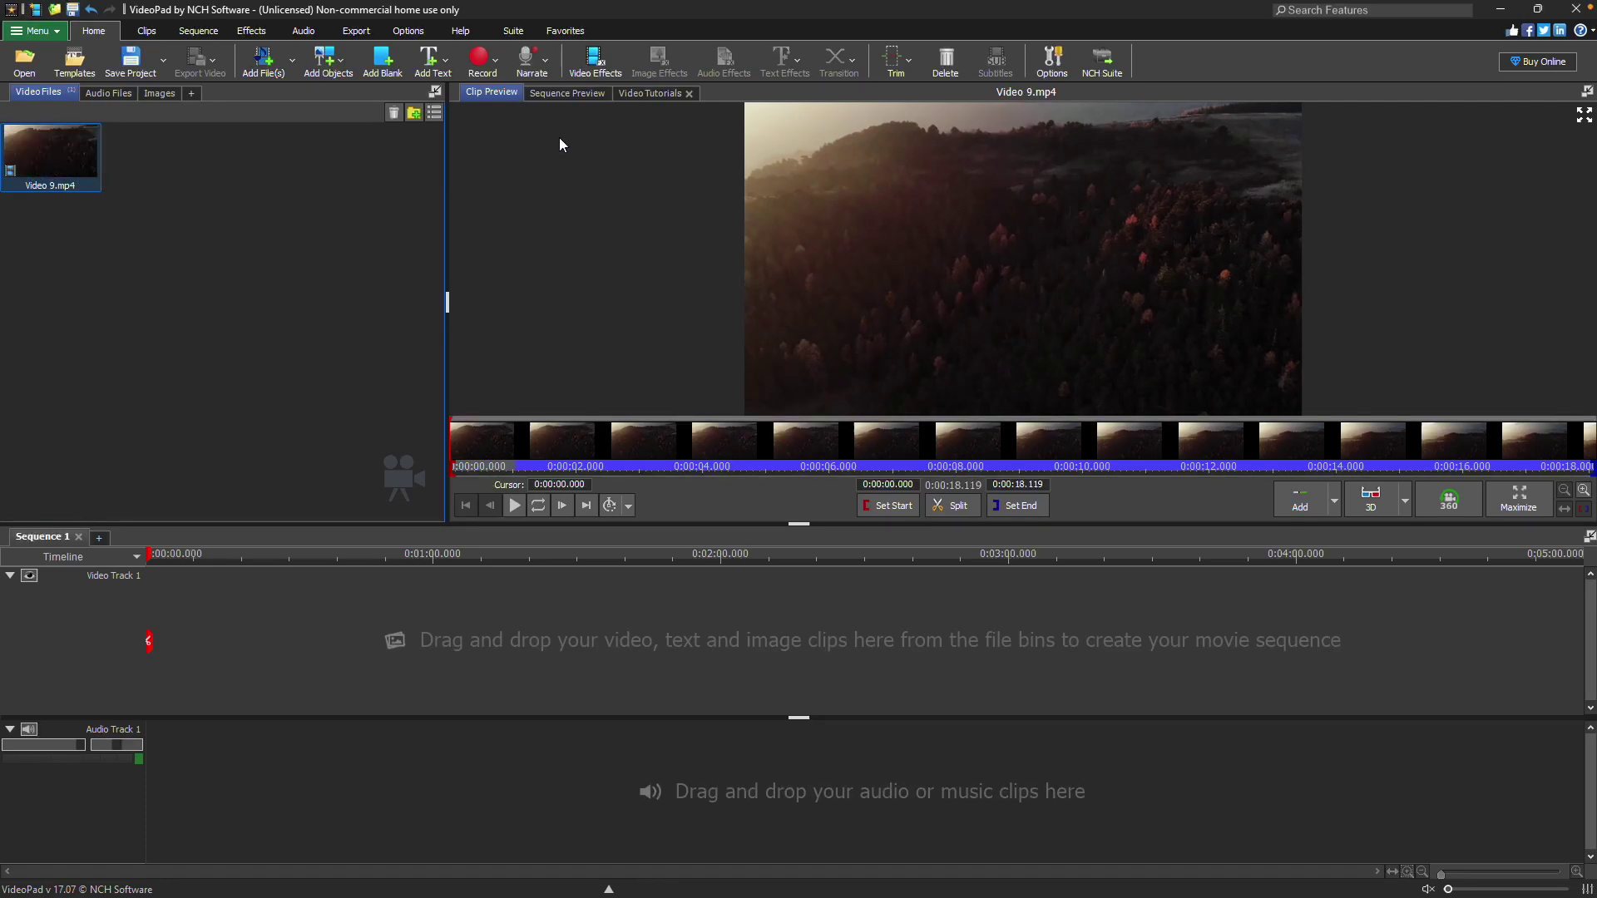
{"action": "left_click_drag", "start_coordinate": [453, 468], "coordinate": [519, 477]}
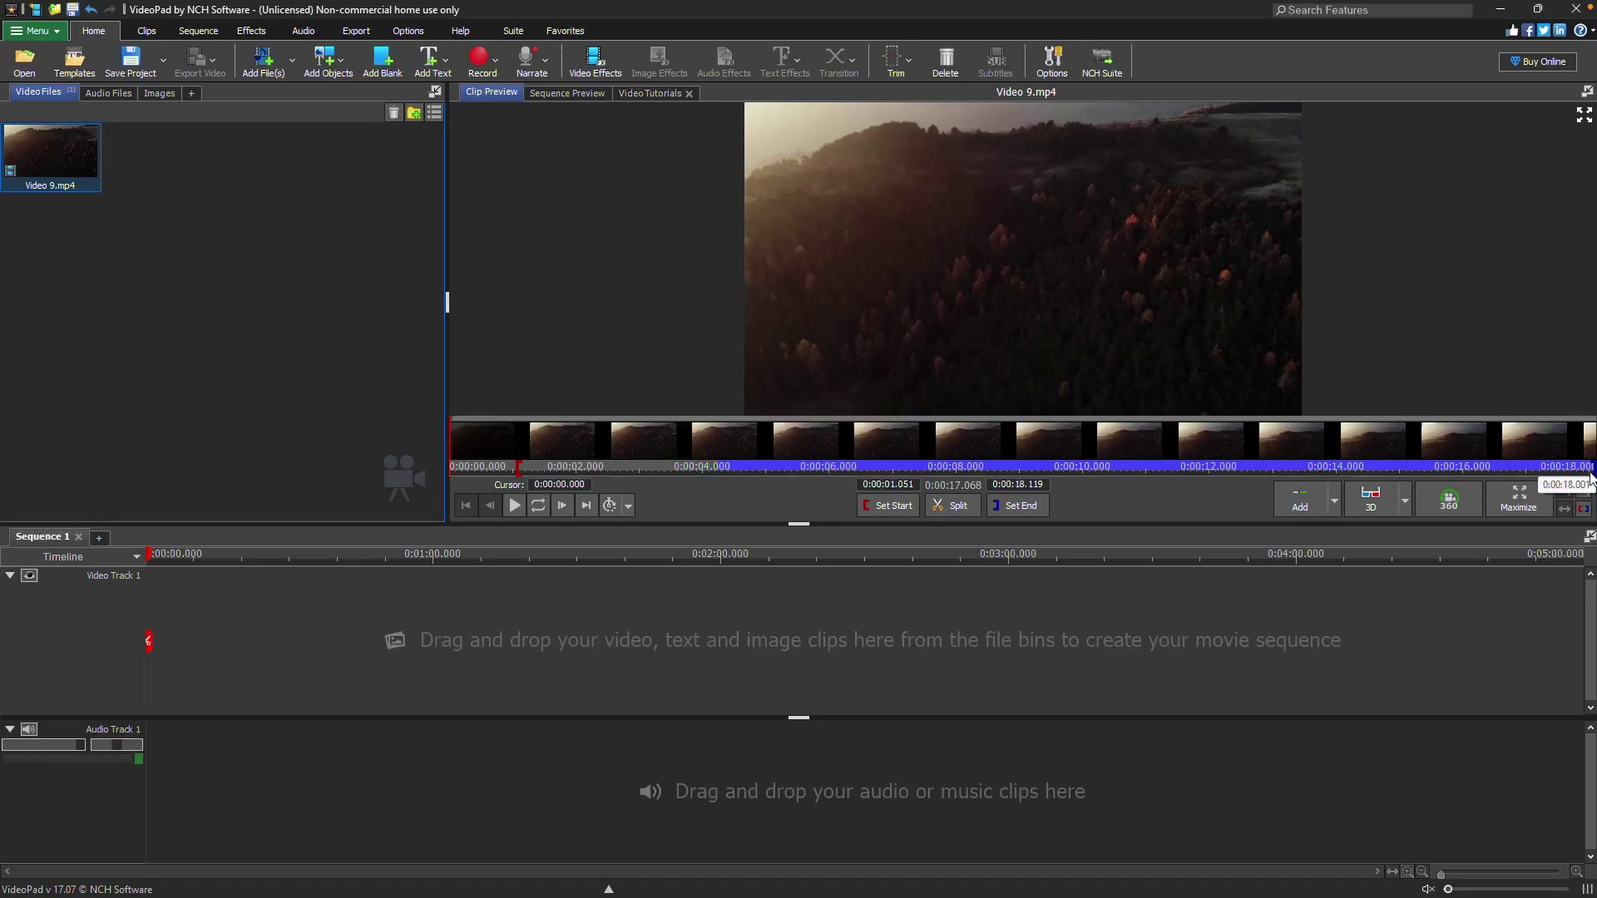
{"action": "left_click_drag", "start_coordinate": [1551, 481], "coordinate": [1486, 479]}
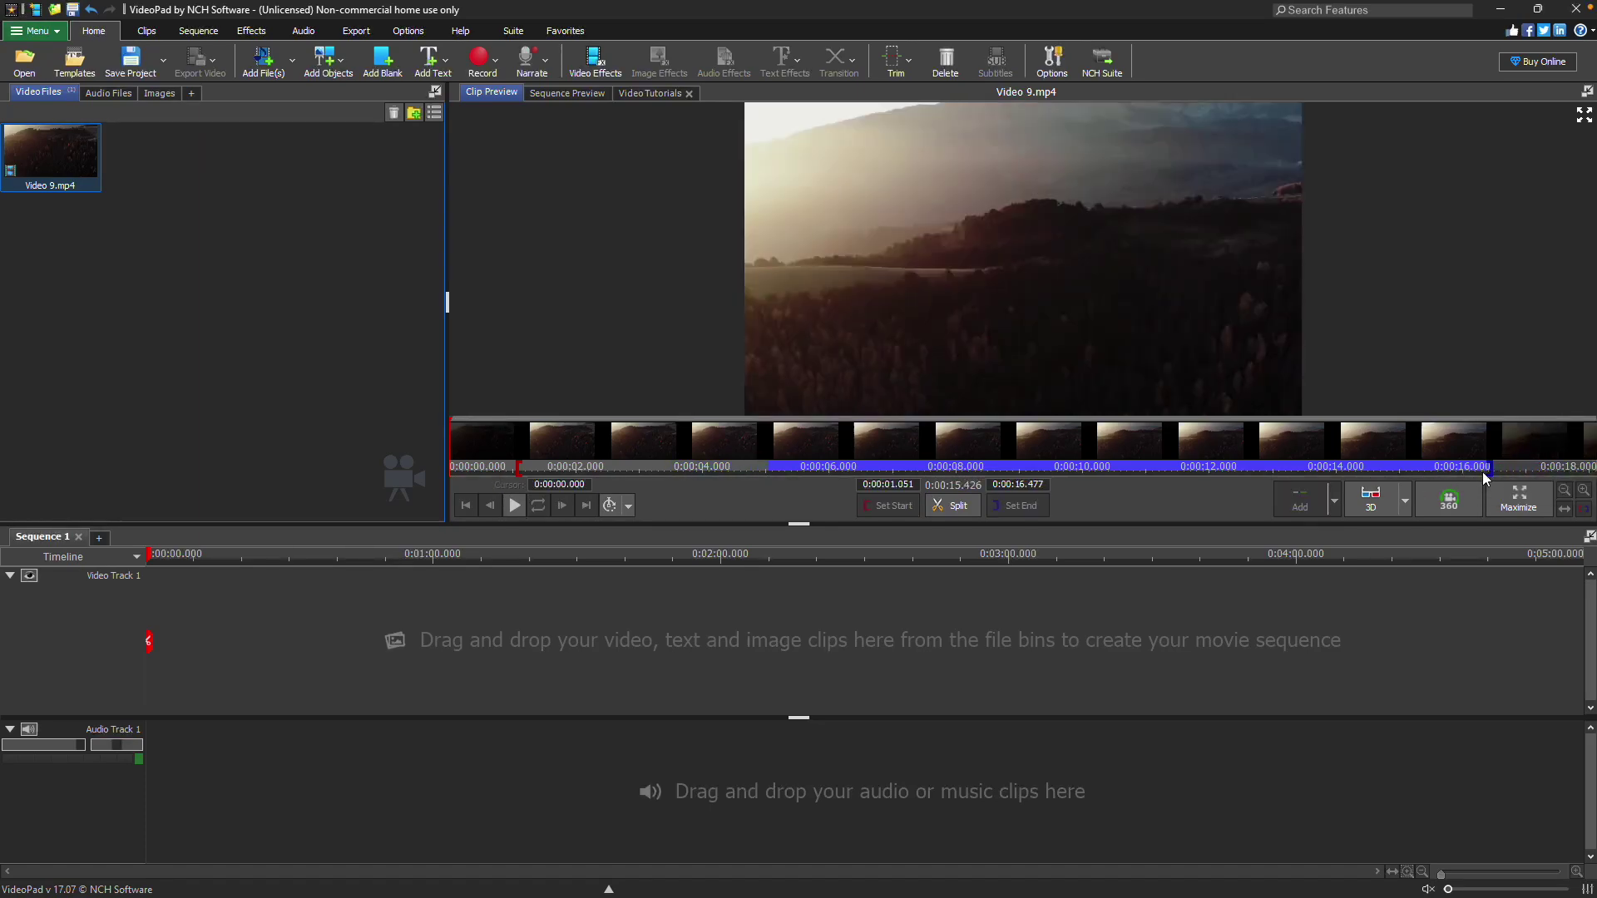
{"action": "left_click", "coordinate": [1008, 431]}
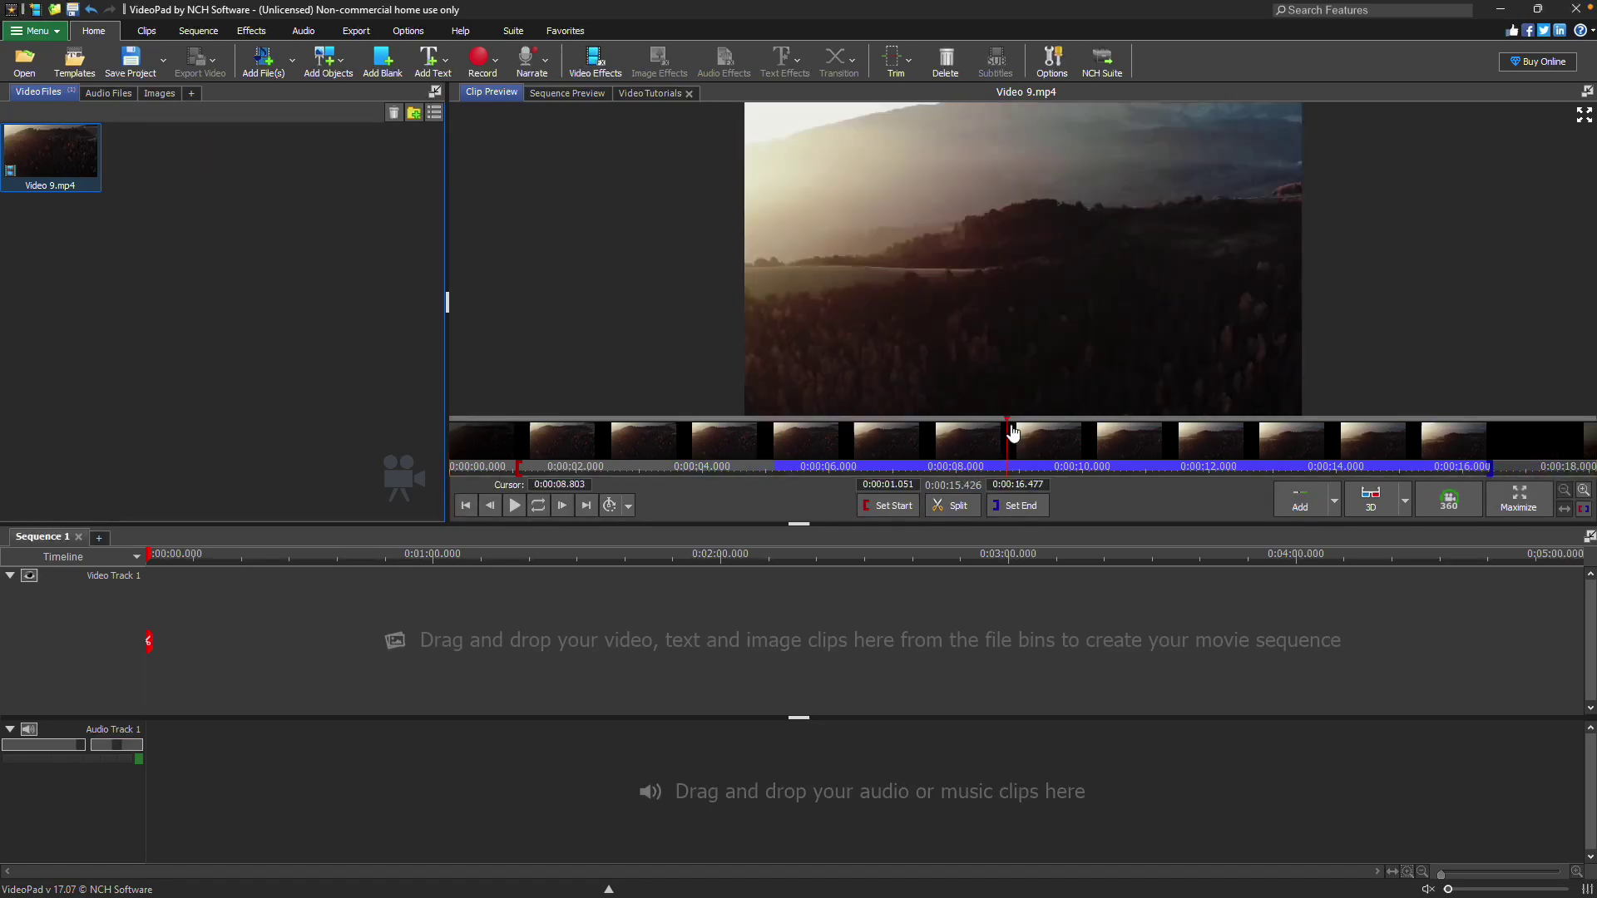
{"action": "left_click", "coordinate": [972, 508]}
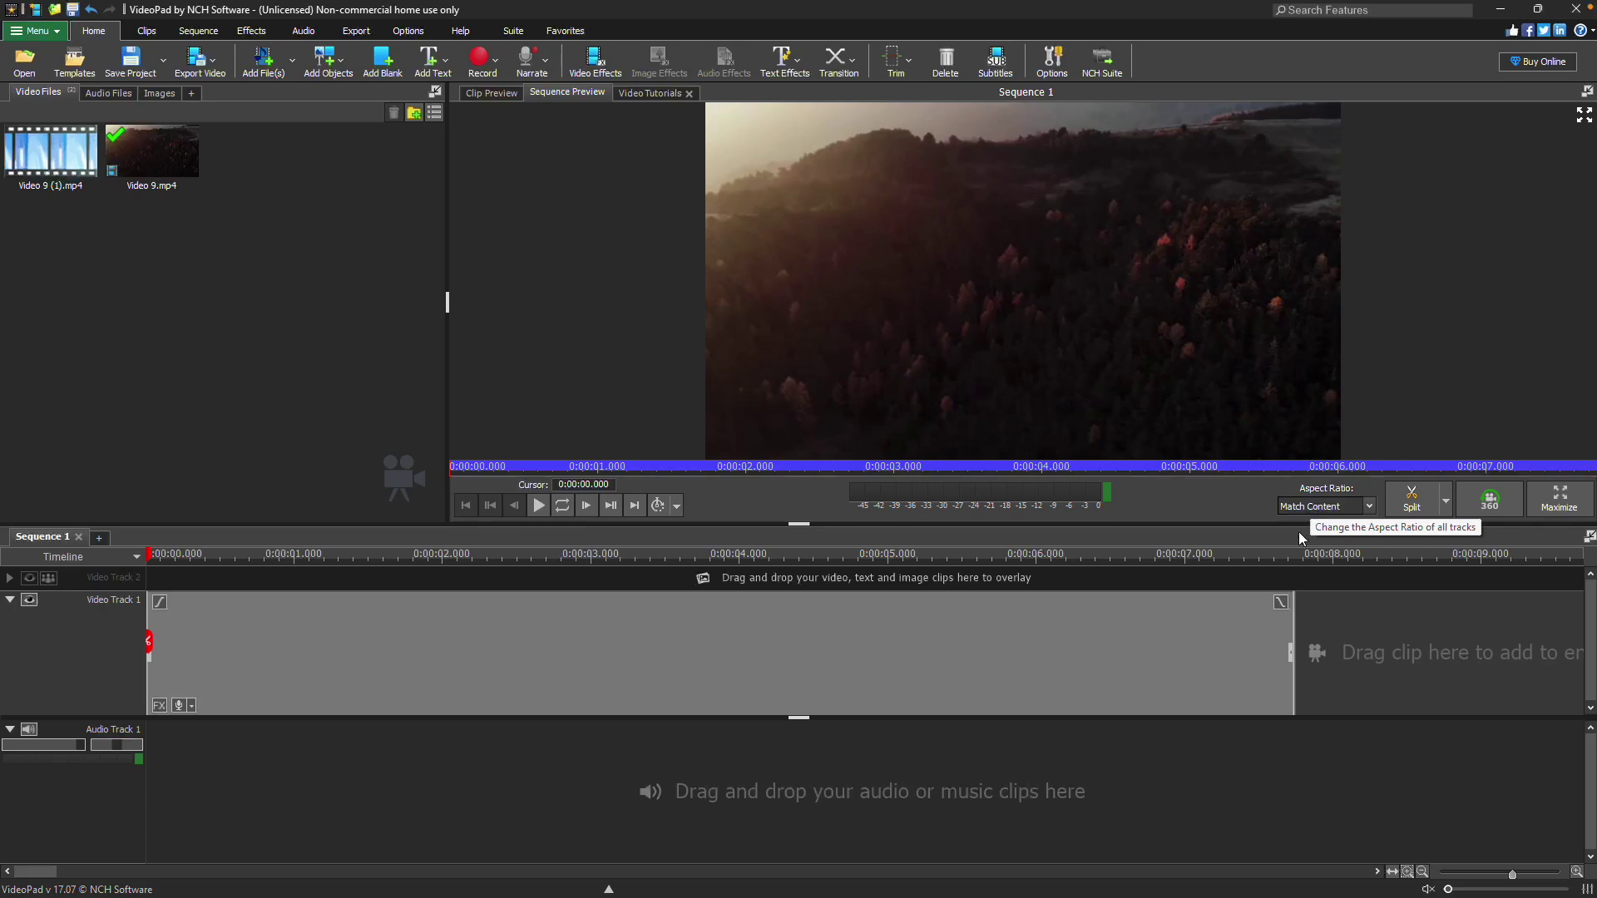
Shorten the end of the Video 9 timeline clip and split it at 0:00:03.174.
{"action": "left_click_drag", "start_coordinate": [1290, 626], "coordinate": [1215, 641]}
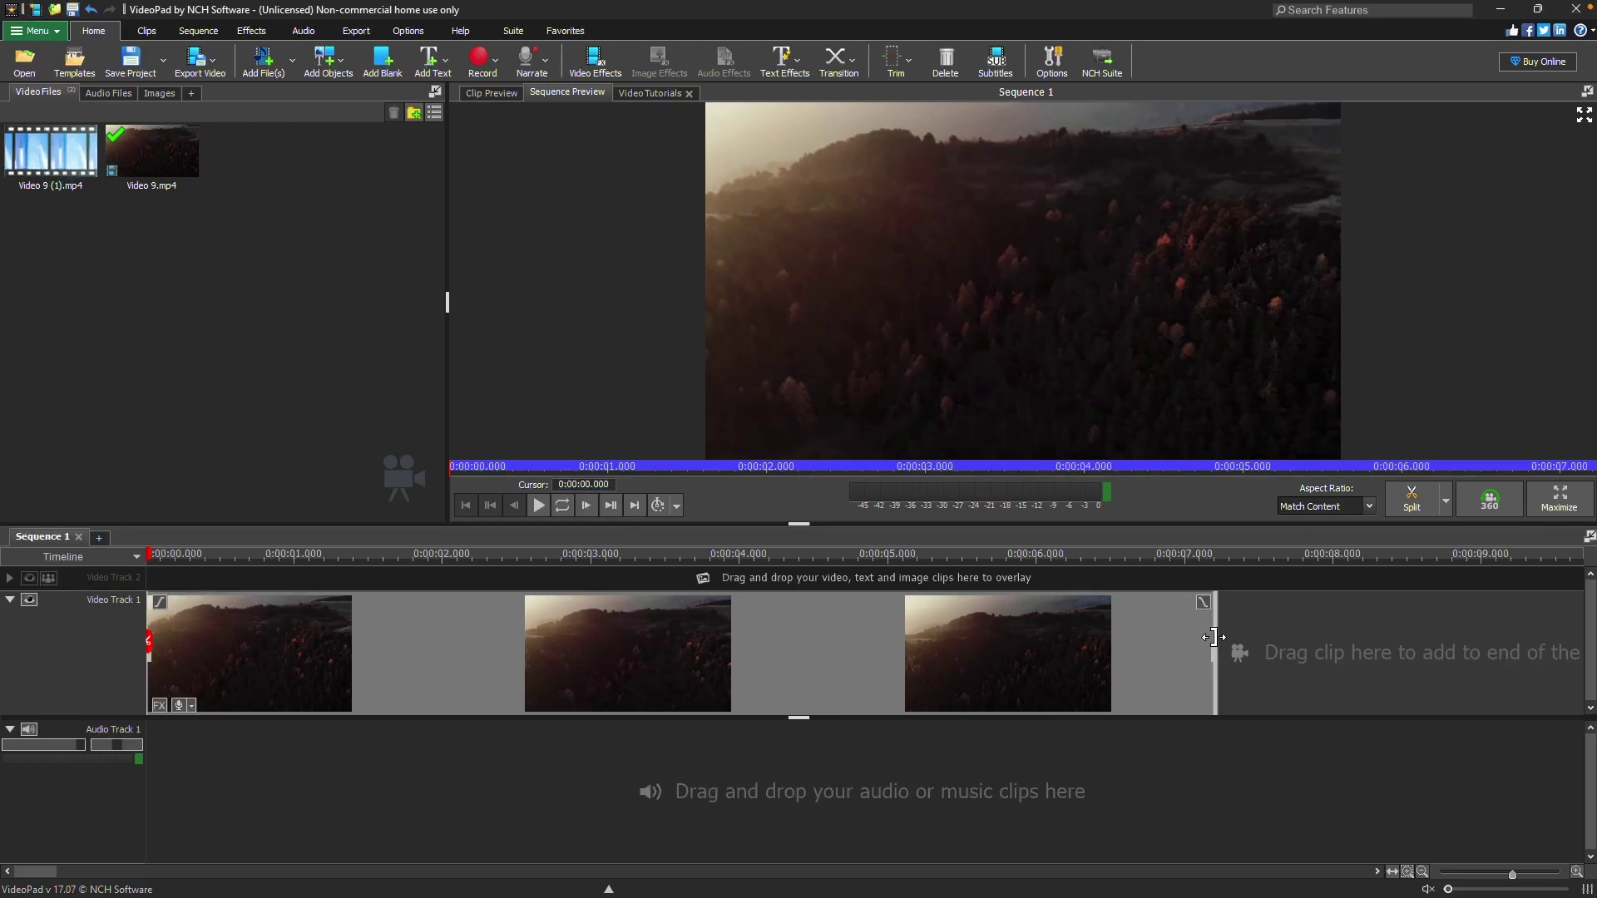
{"action": "left_click", "coordinate": [602, 572]}
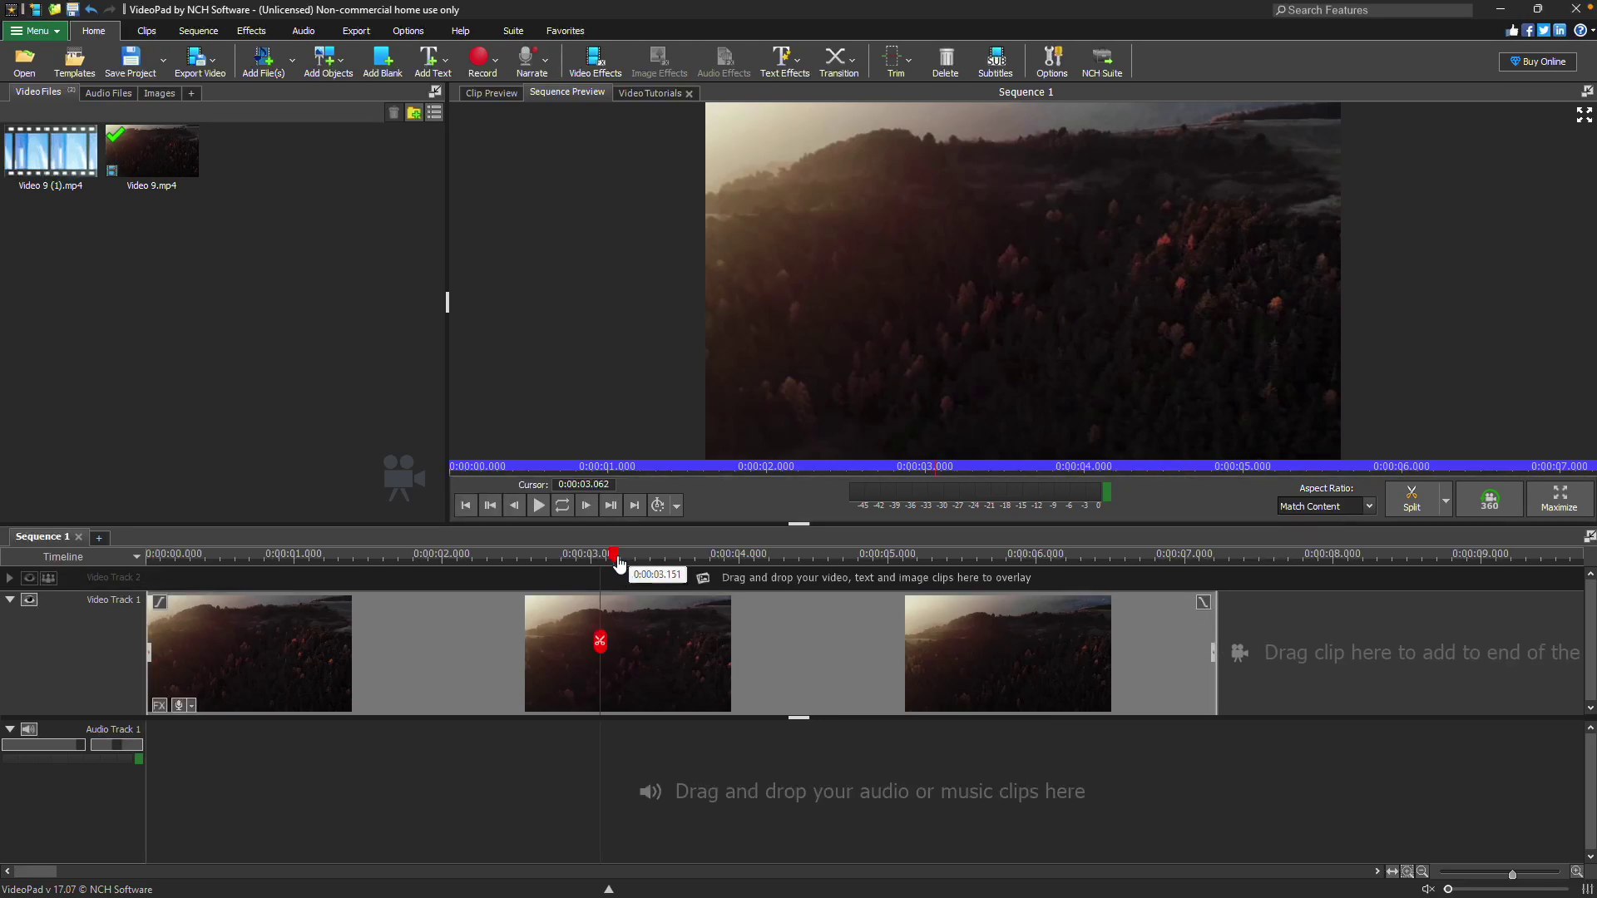
{"action": "left_click", "coordinate": [616, 563]}
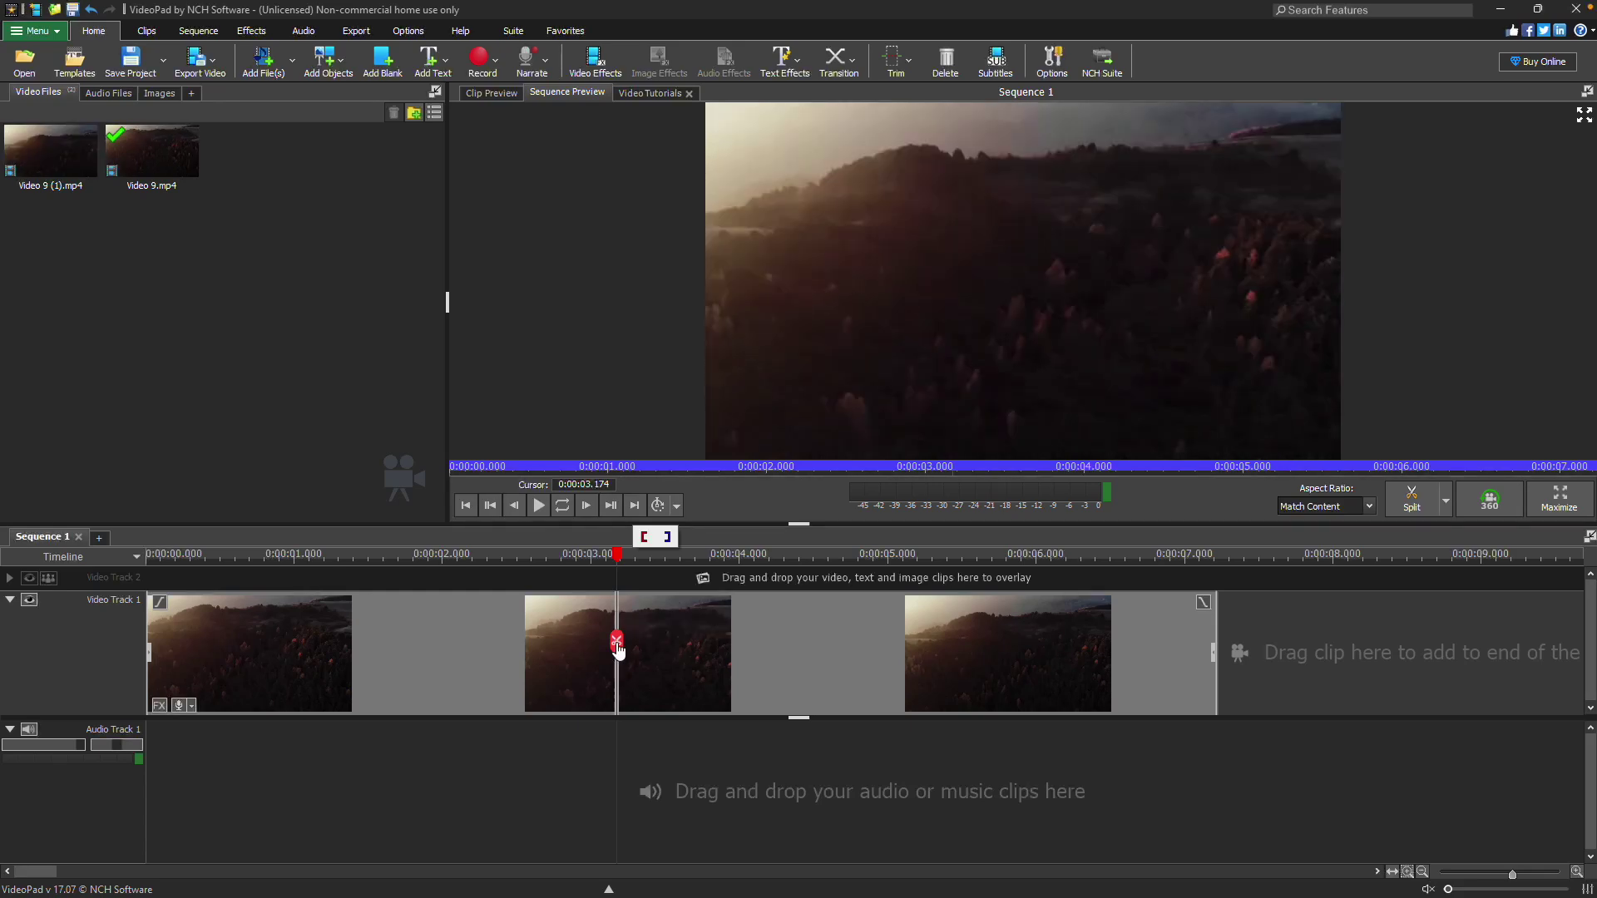
{"action": "left_click", "coordinate": [617, 640]}
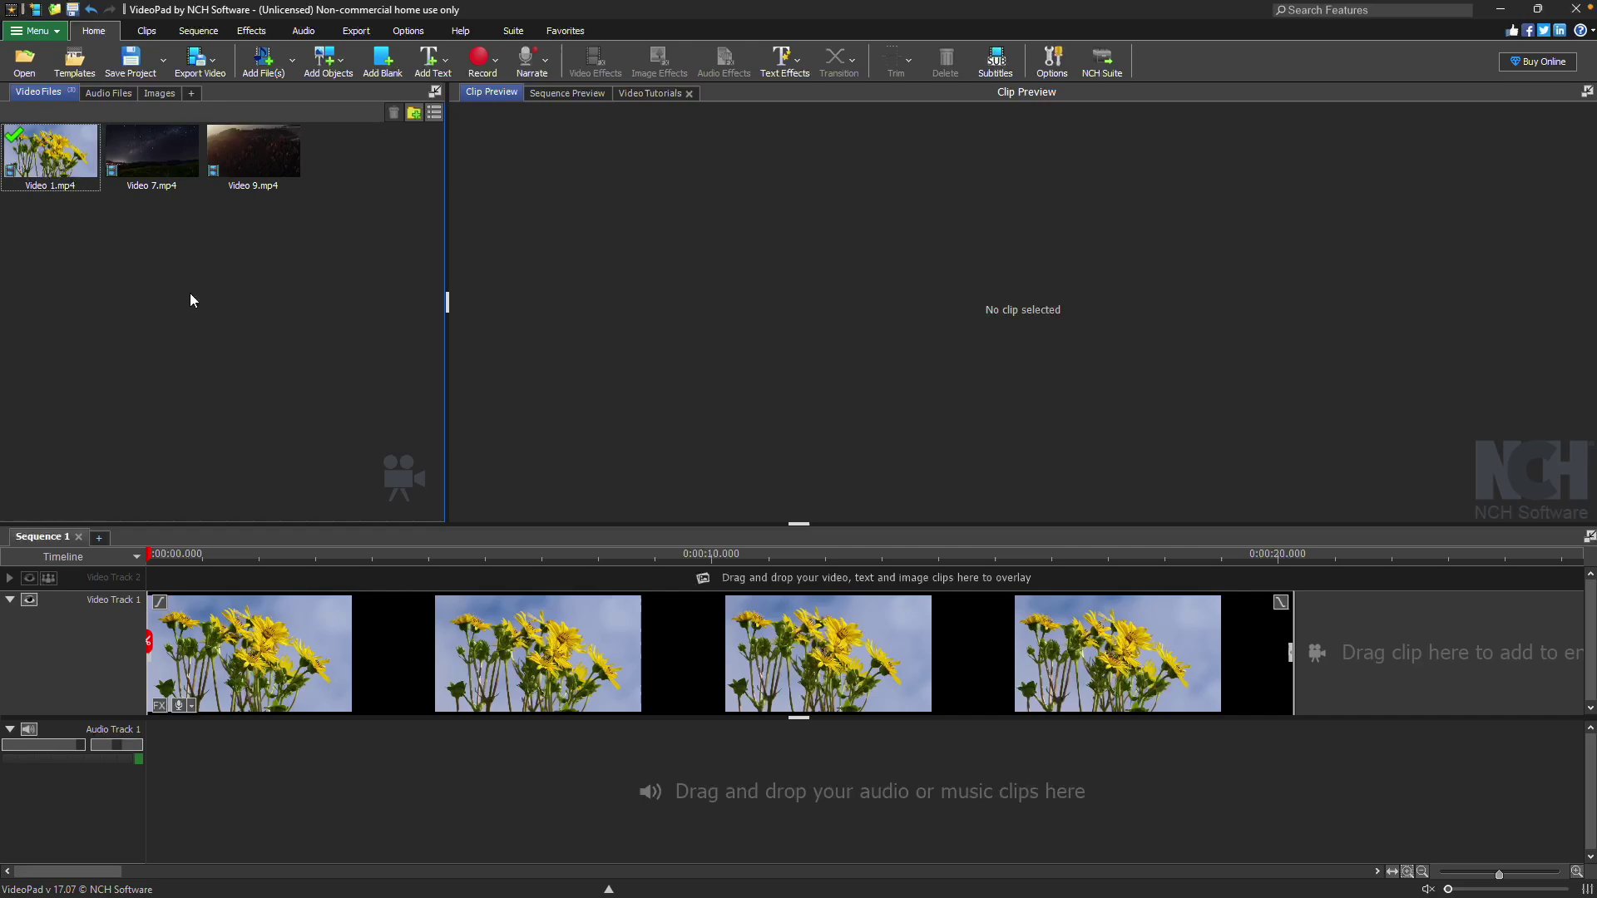
Set Video 1.mp4's start to 0:00:01.208 and end to 0:00:19.060, a 17.852-second clip.
{"action": "left_click", "coordinate": [78, 182]}
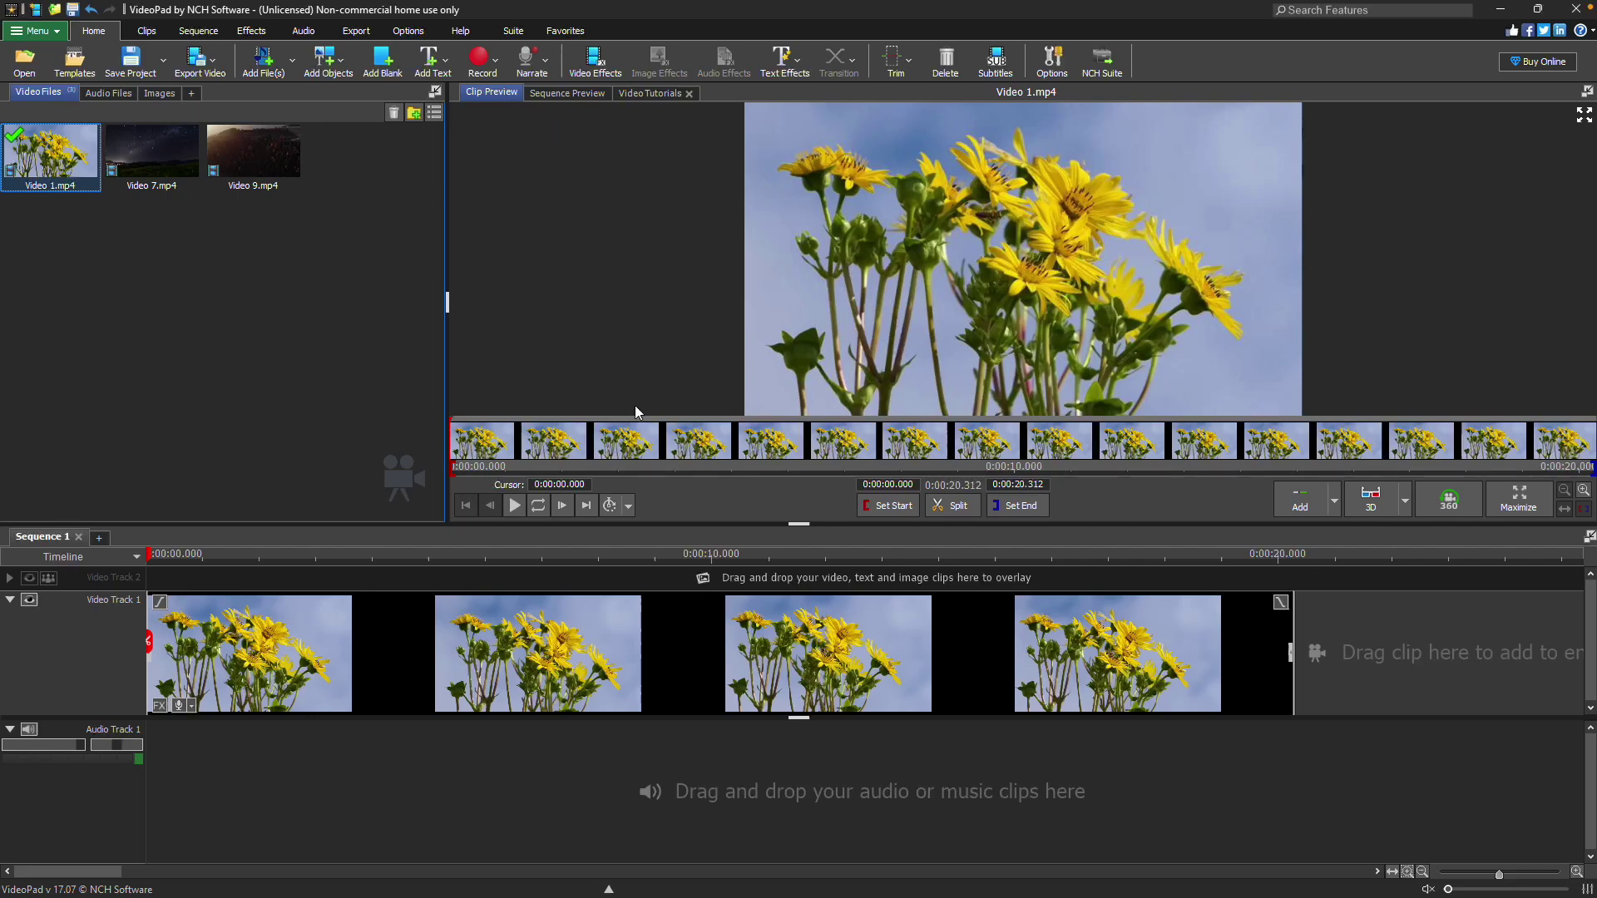
{"action": "left_click_drag", "start_coordinate": [453, 470], "coordinate": [481, 473]}
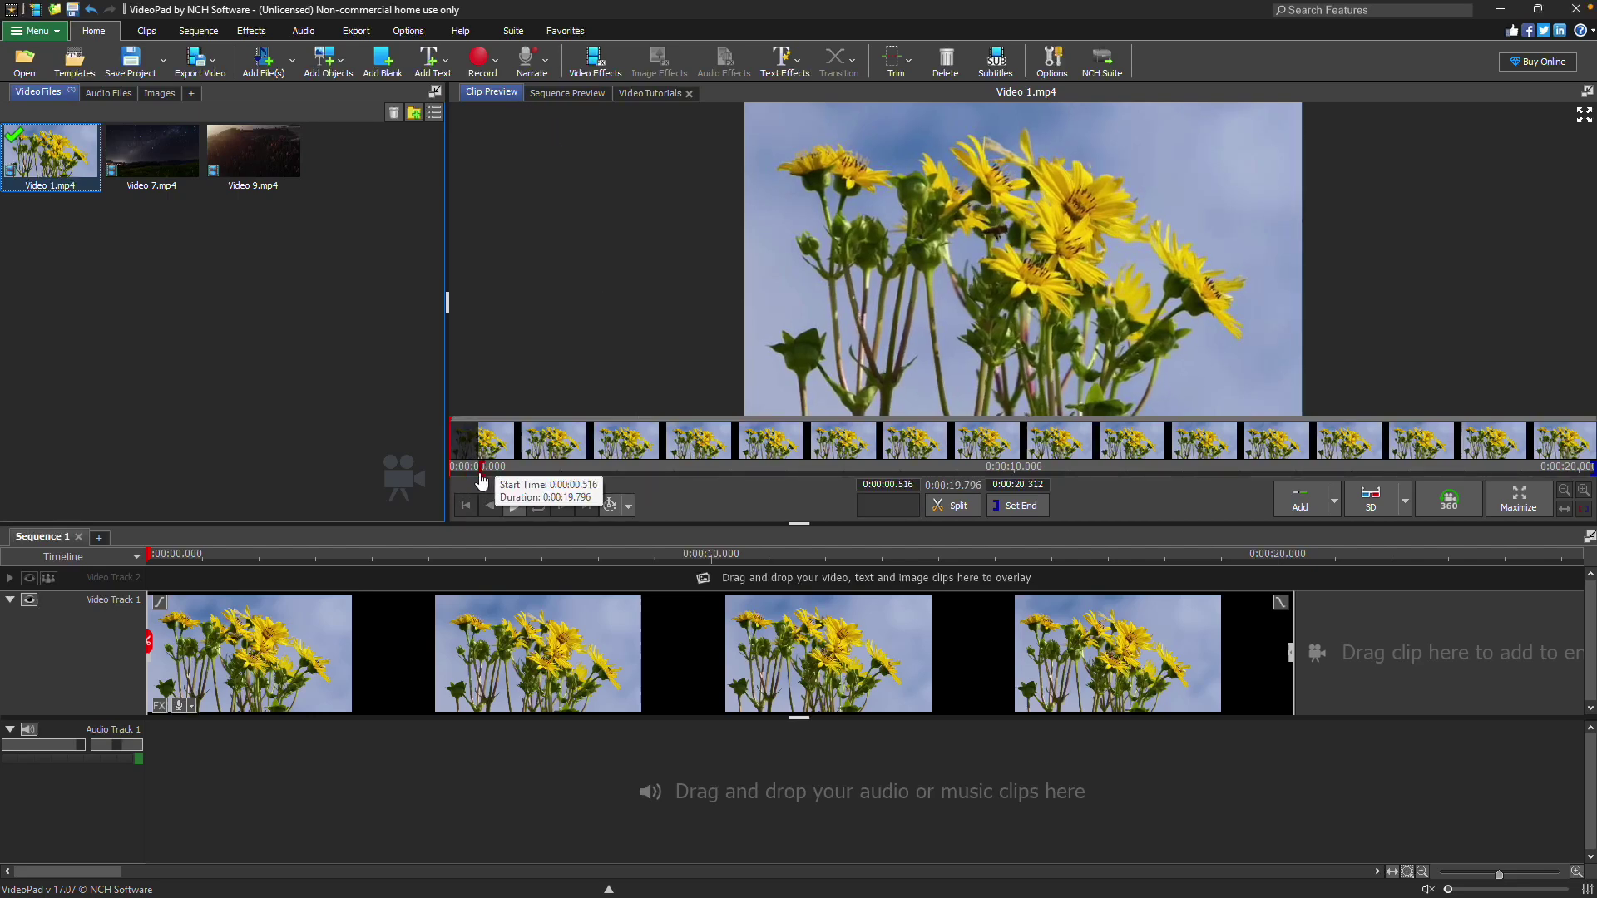
{"action": "left_click_drag", "start_coordinate": [1592, 470], "coordinate": [1560, 472]}
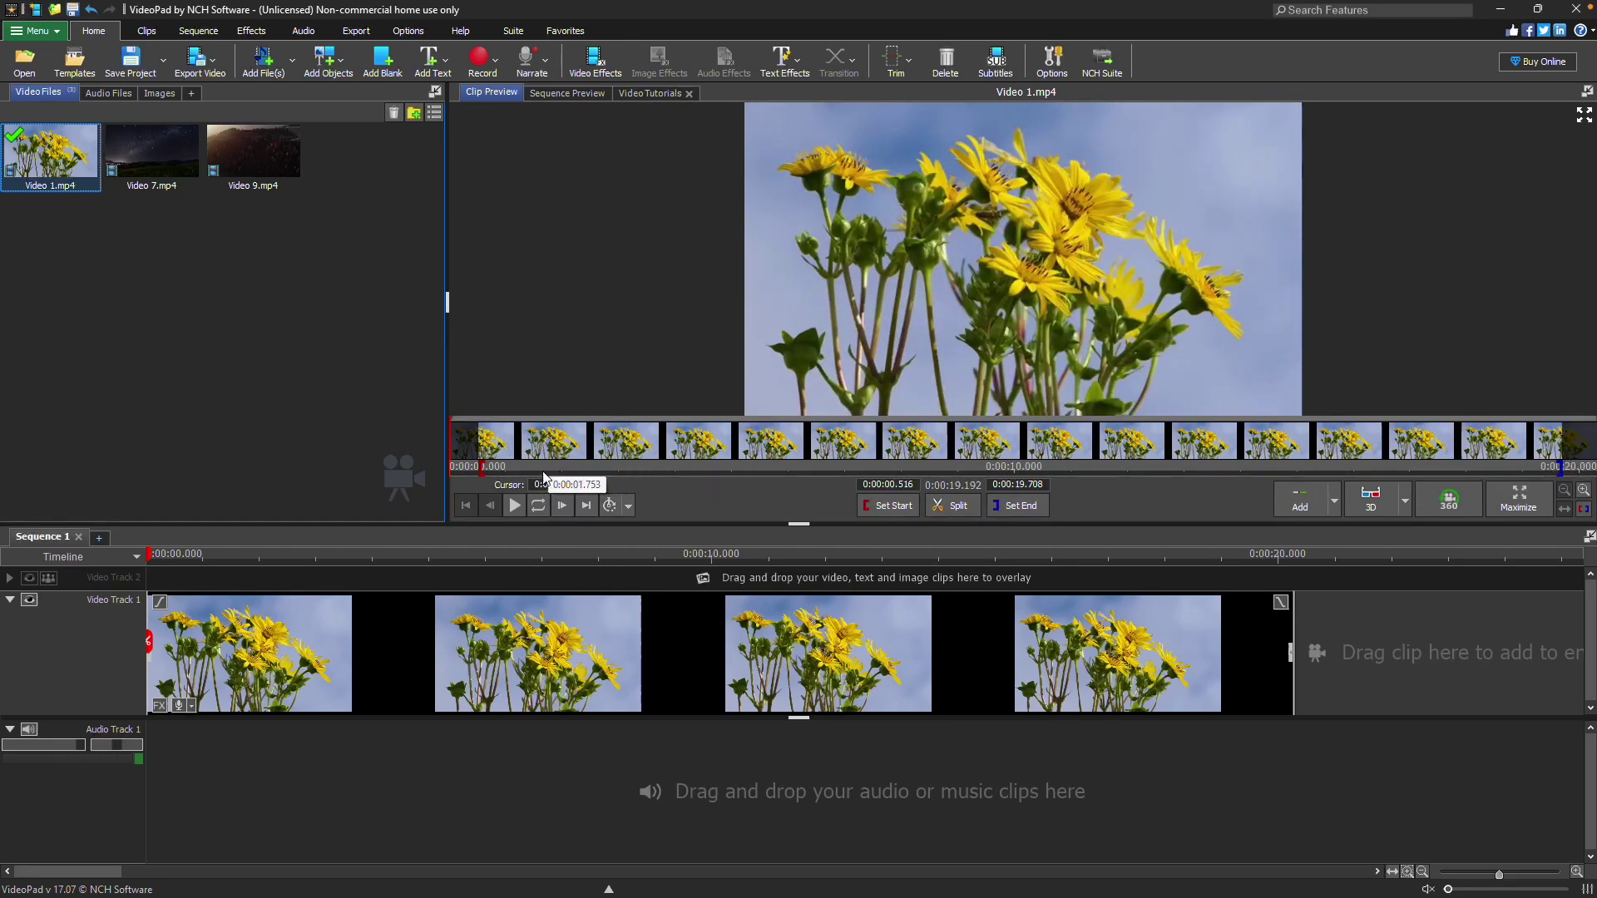
{"action": "left_click", "coordinate": [517, 466]}
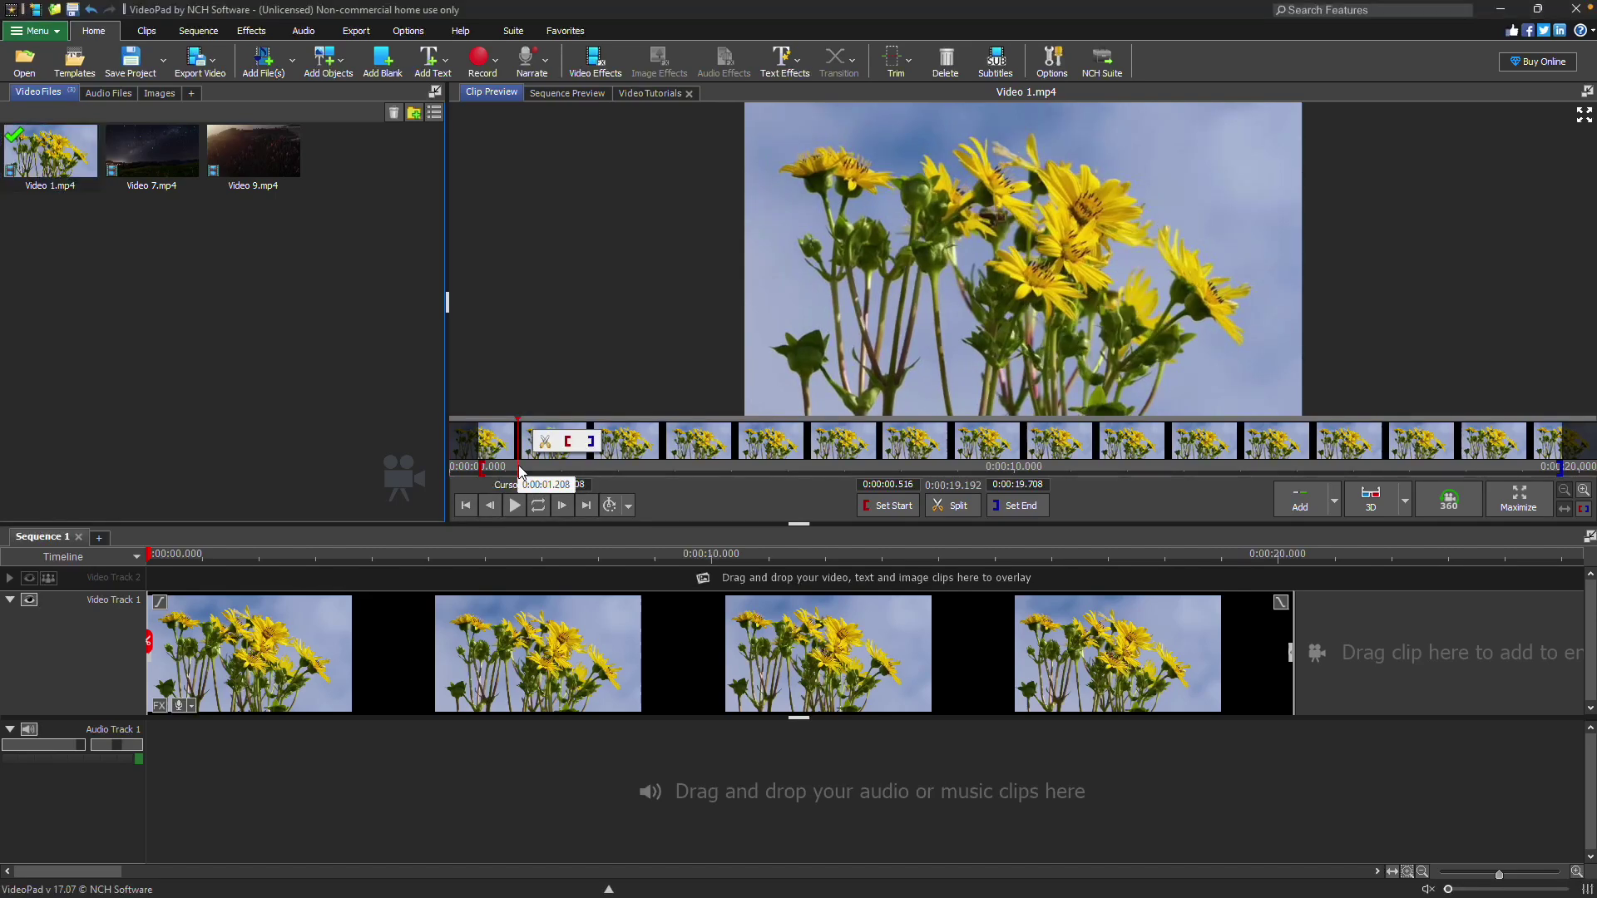
{"action": "left_click", "coordinate": [895, 506]}
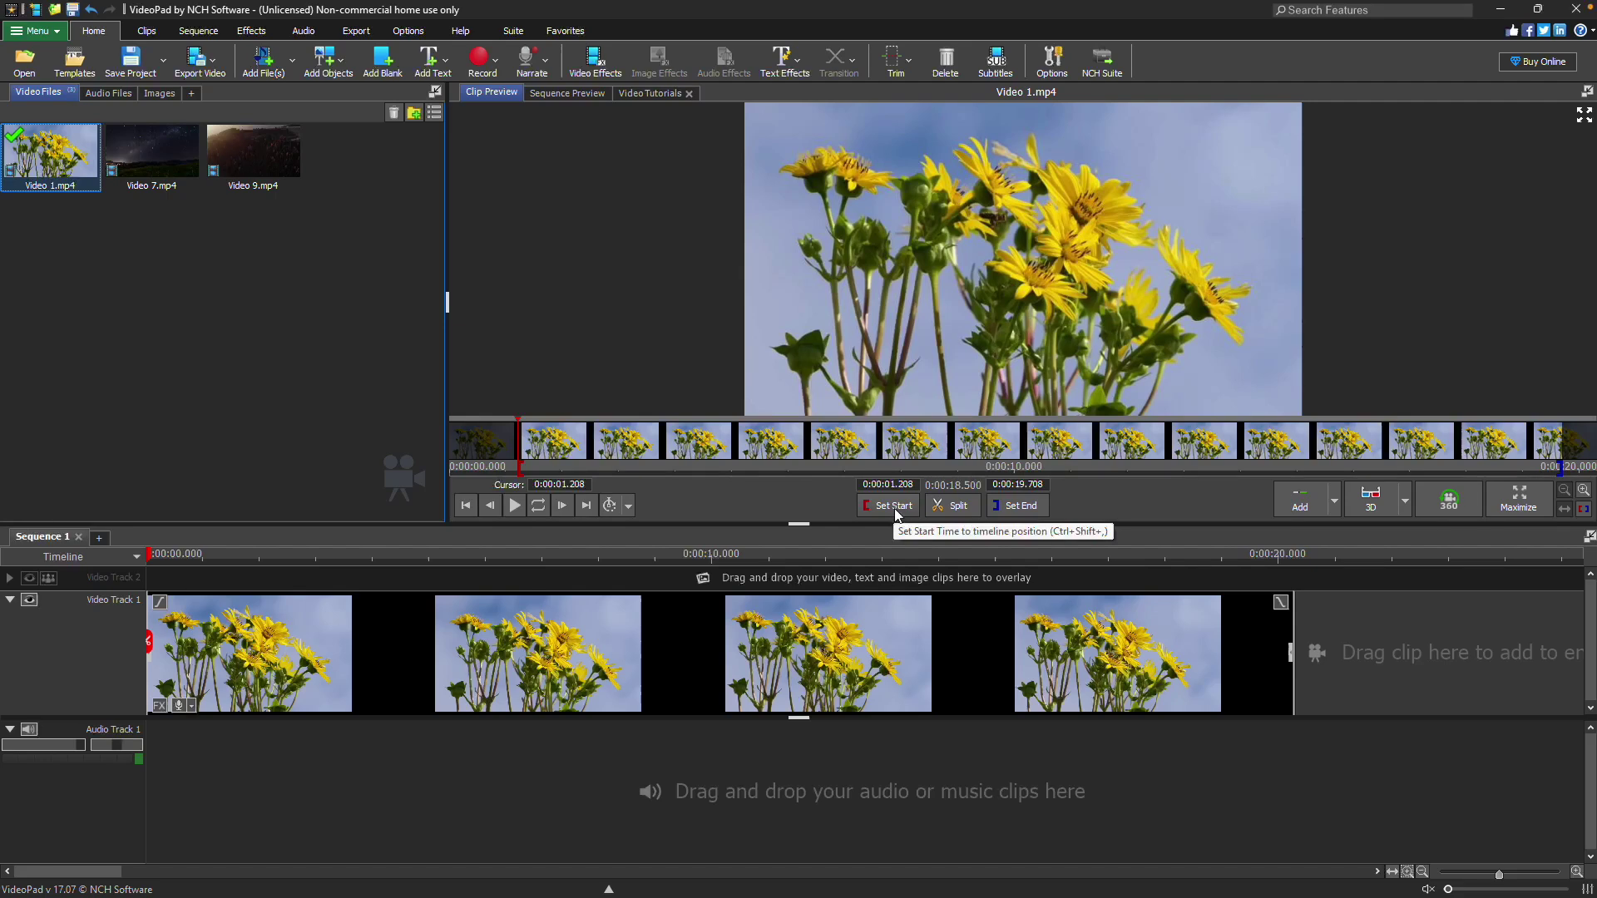
{"action": "left_click", "coordinate": [1526, 470]}
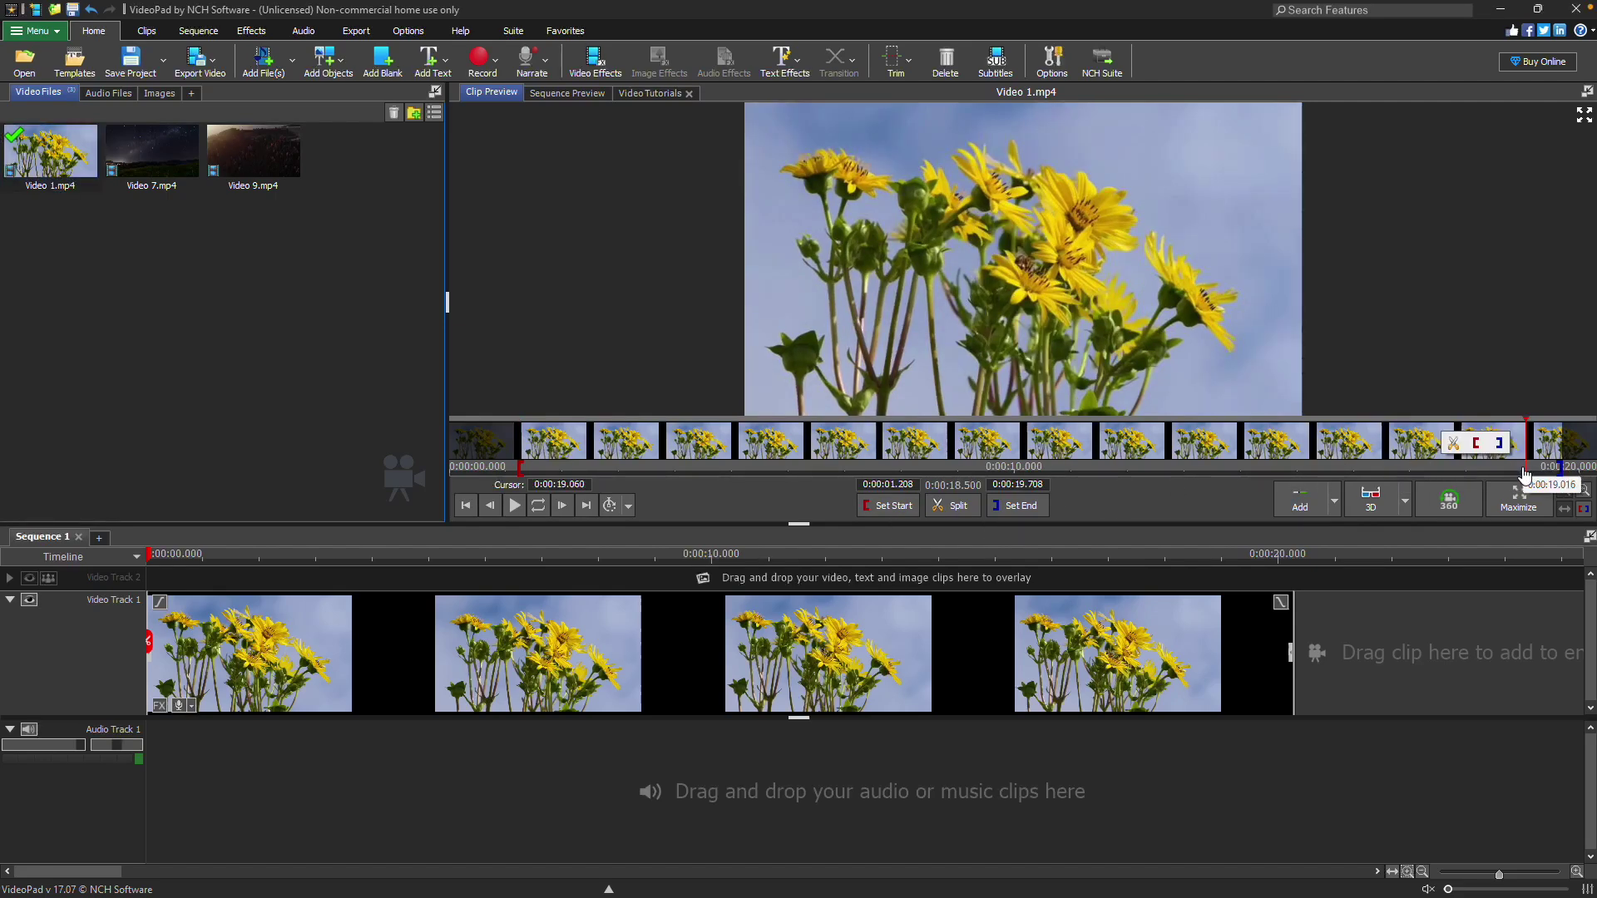
{"action": "left_click", "coordinate": [1040, 509]}
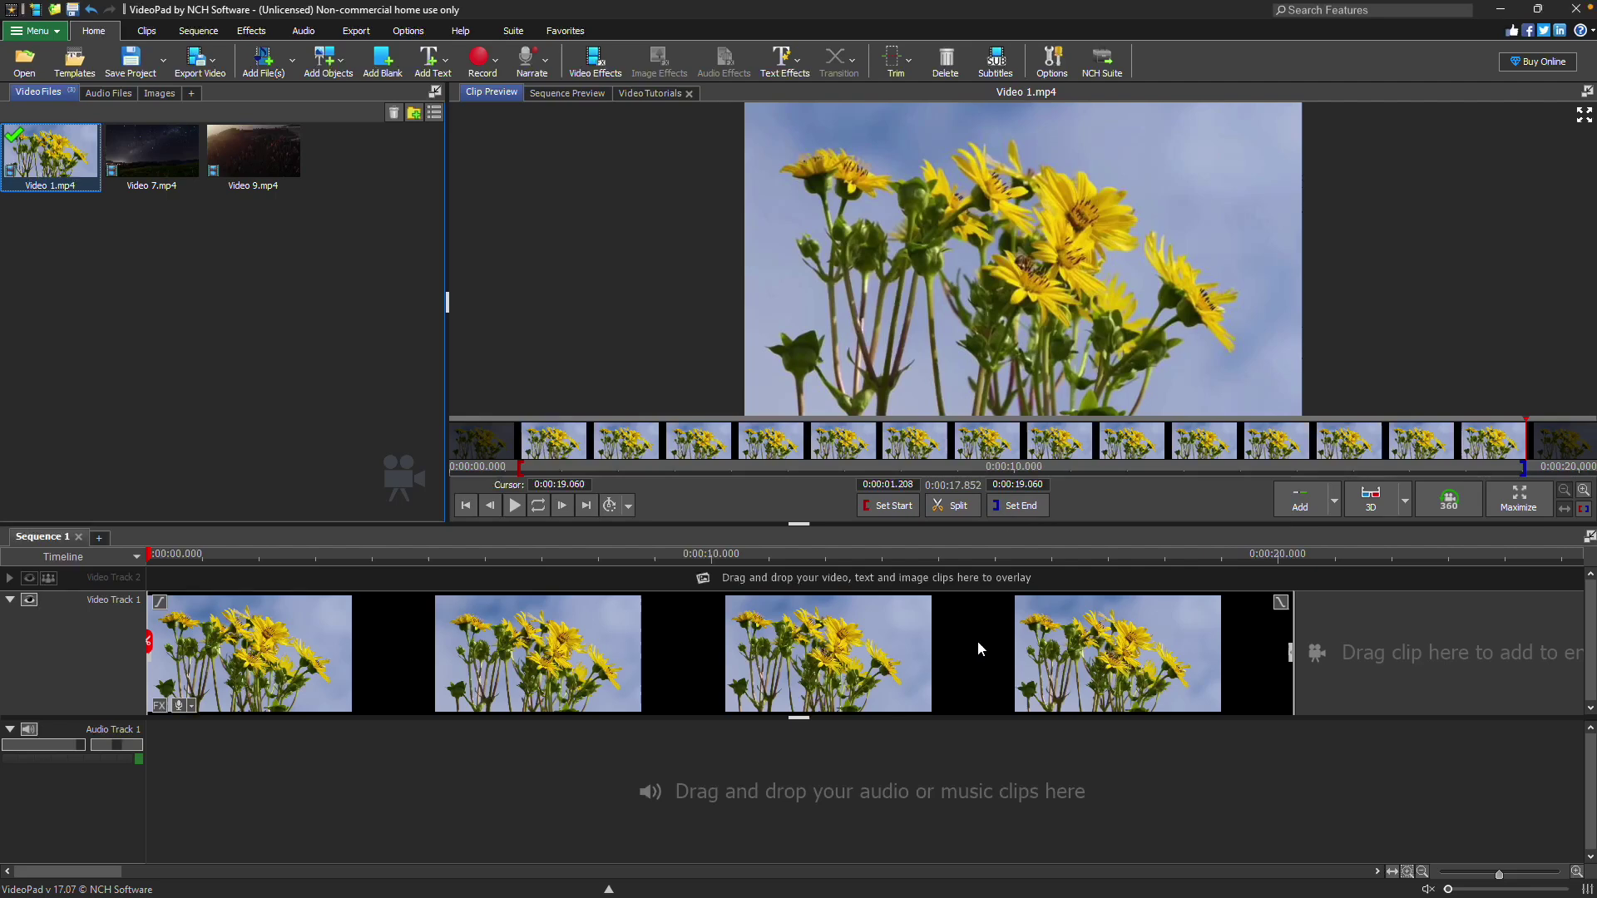
{"action": "left_click", "coordinate": [1160, 652]}
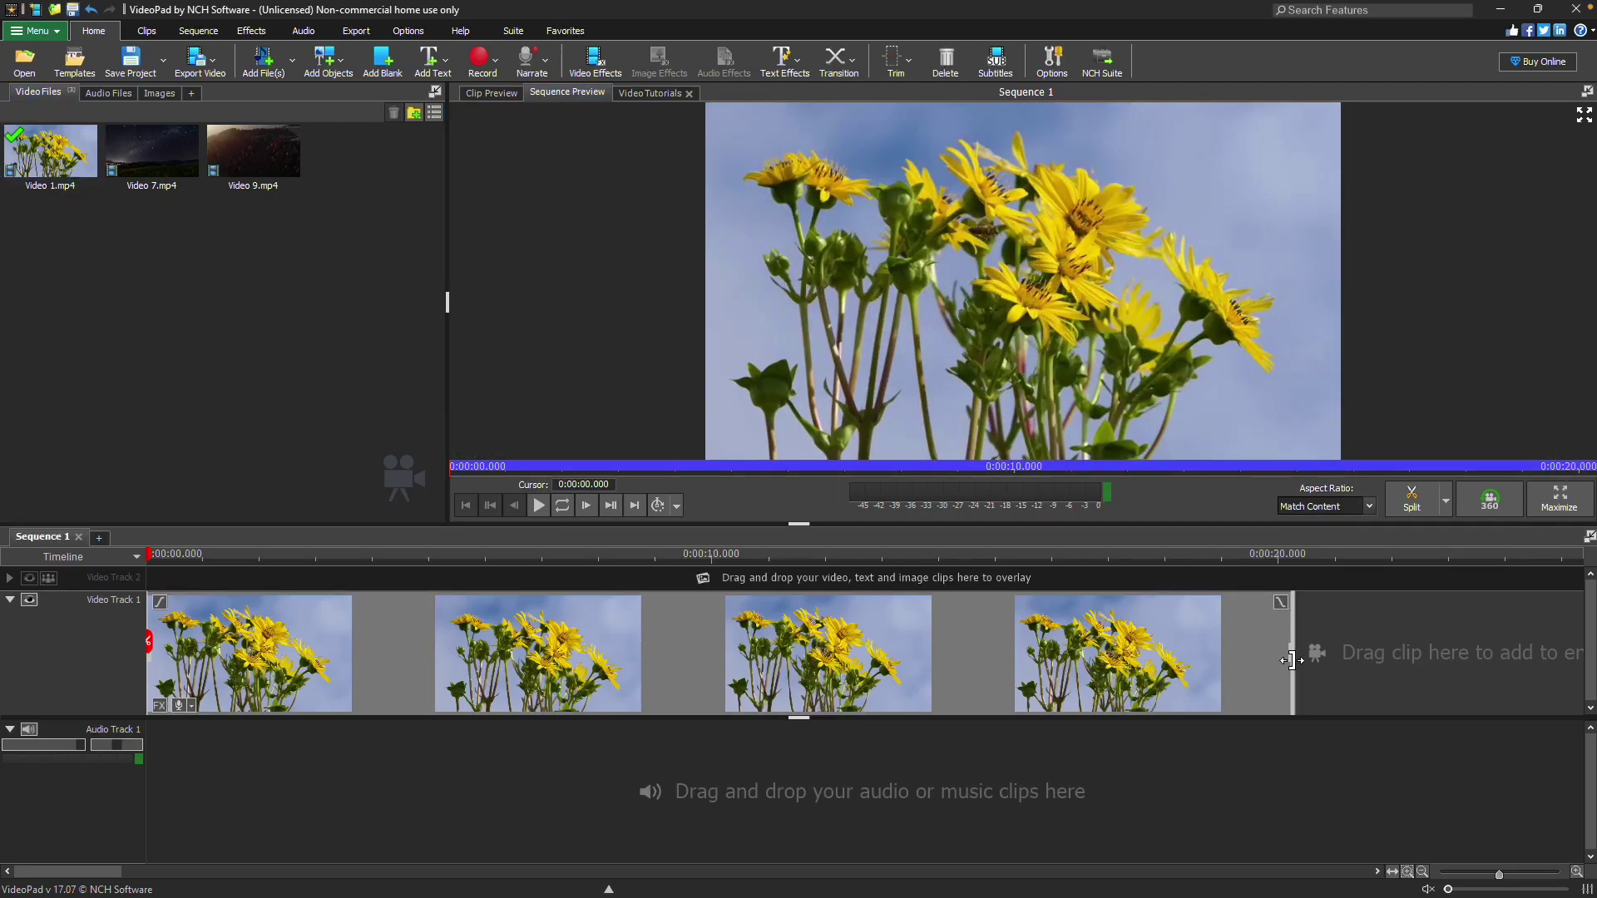
Shorten the last flower clip's end and append Video 9 after the flower clips.
{"action": "left_click_drag", "start_coordinate": [1292, 661], "coordinate": [1226, 665]}
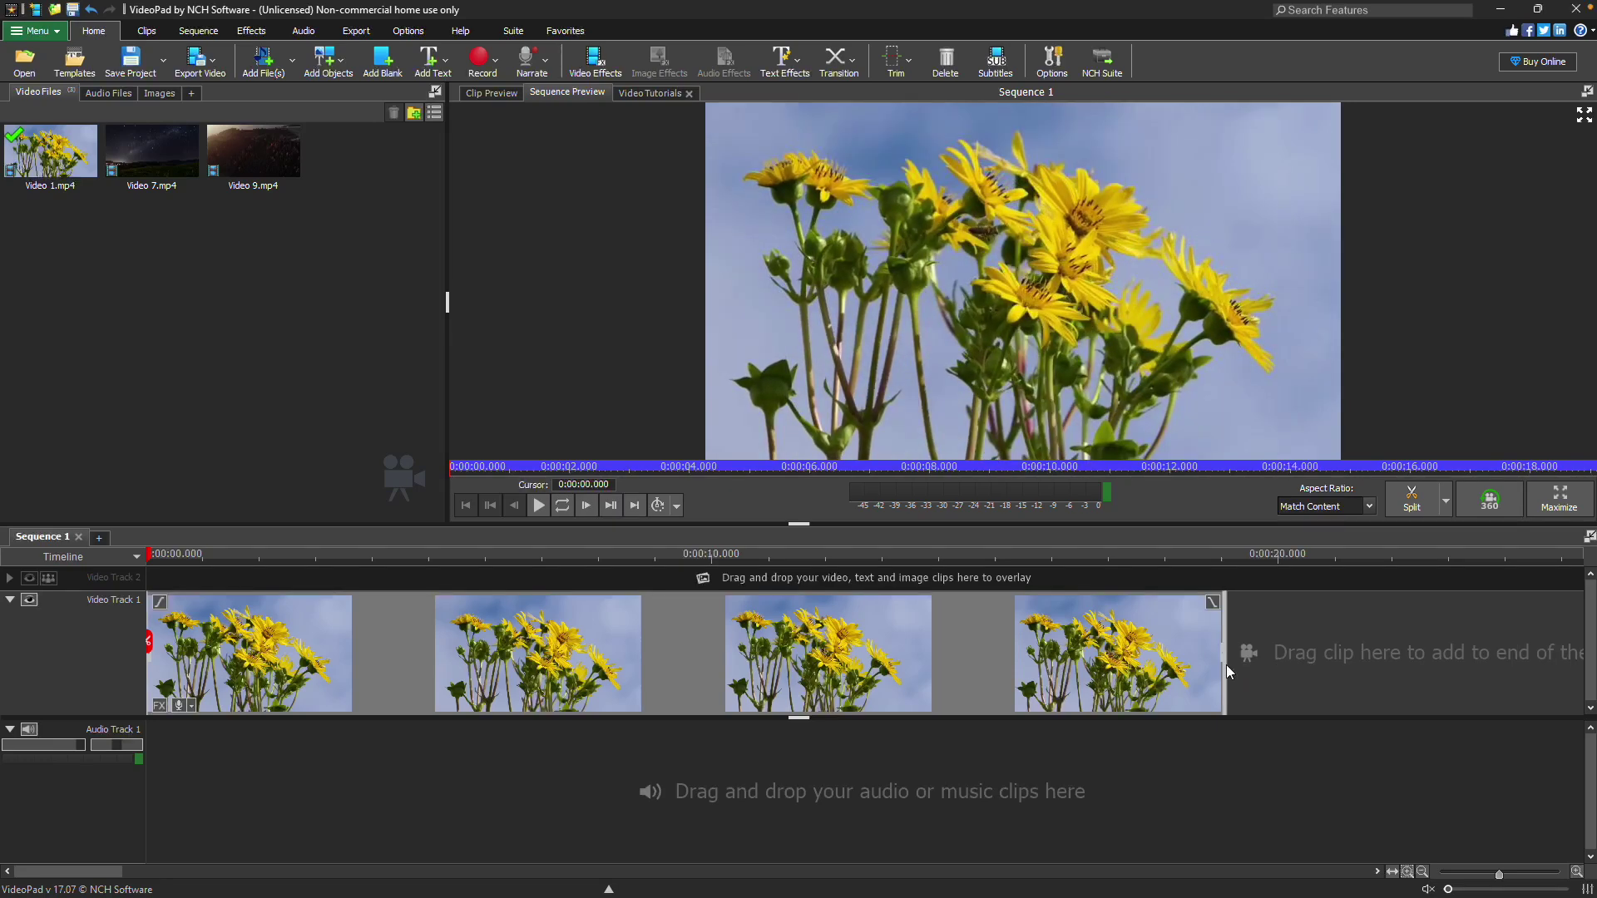
{"action": "left_click", "coordinate": [276, 163]}
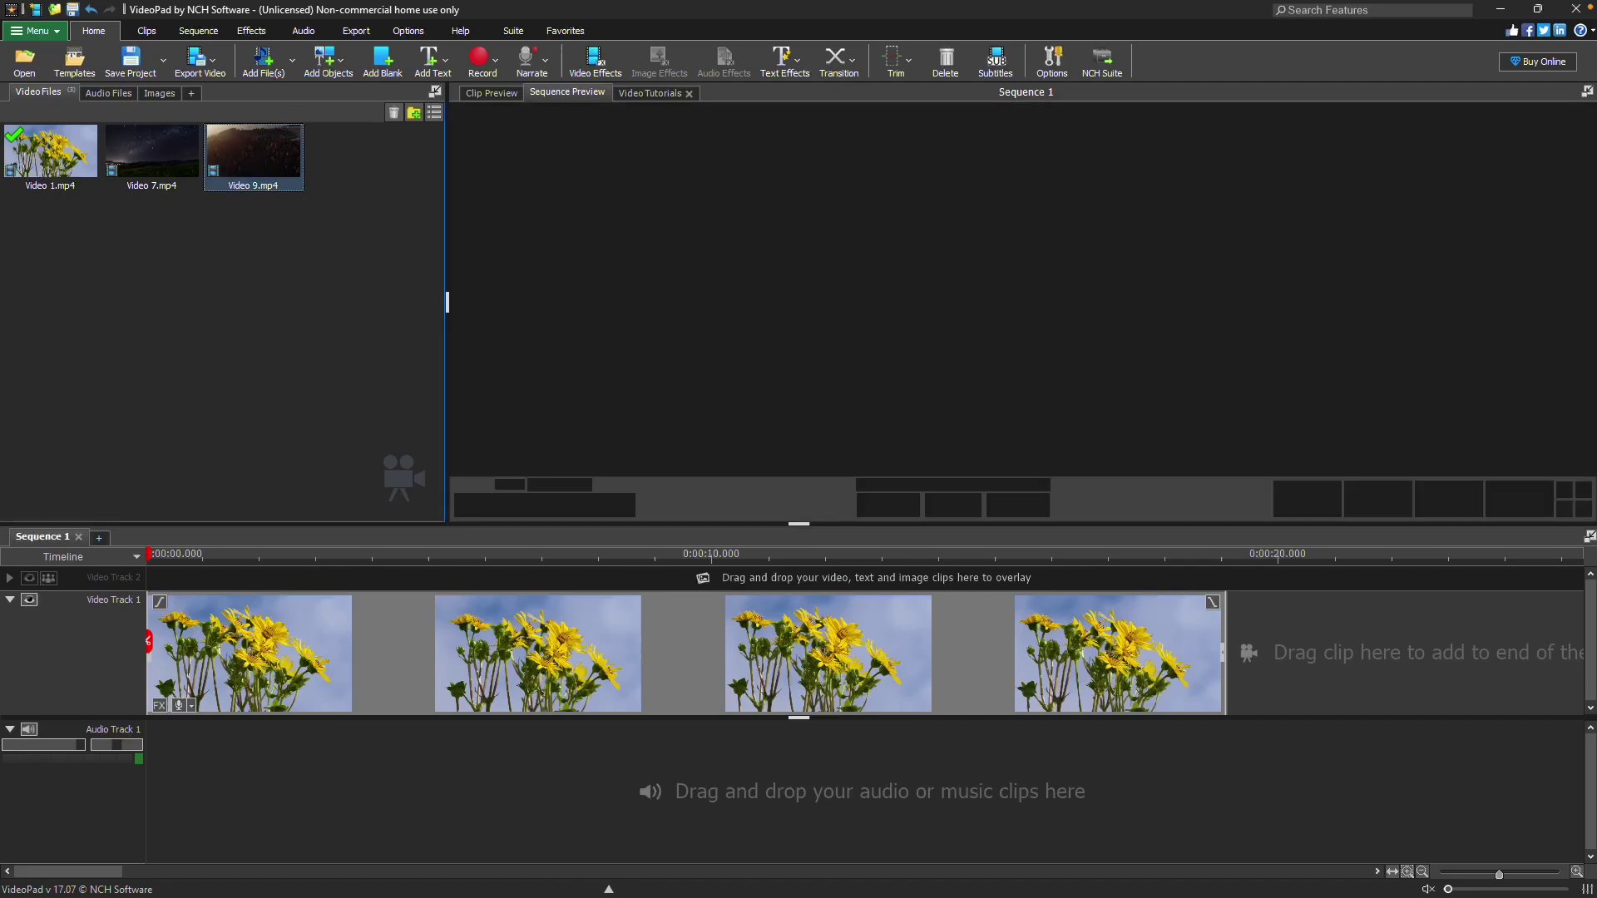
{"action": "left_click_drag", "start_coordinate": [276, 163], "coordinate": [1237, 653]}
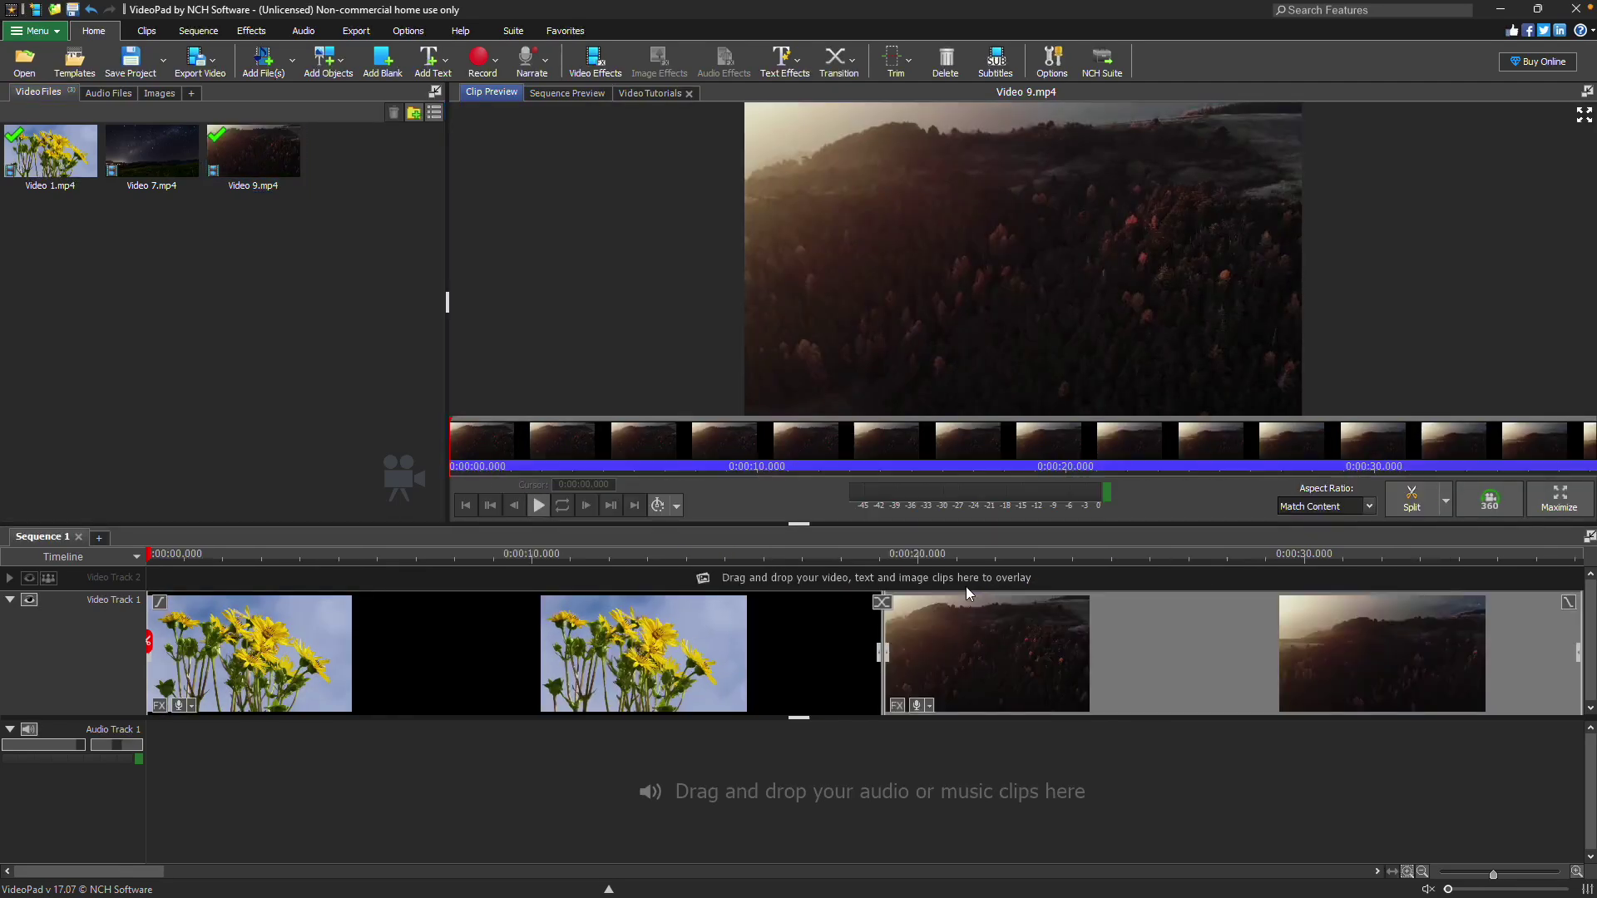
Load Video 7.mp4 and add it at the start of the sequence.
{"action": "left_click", "coordinate": [171, 165]}
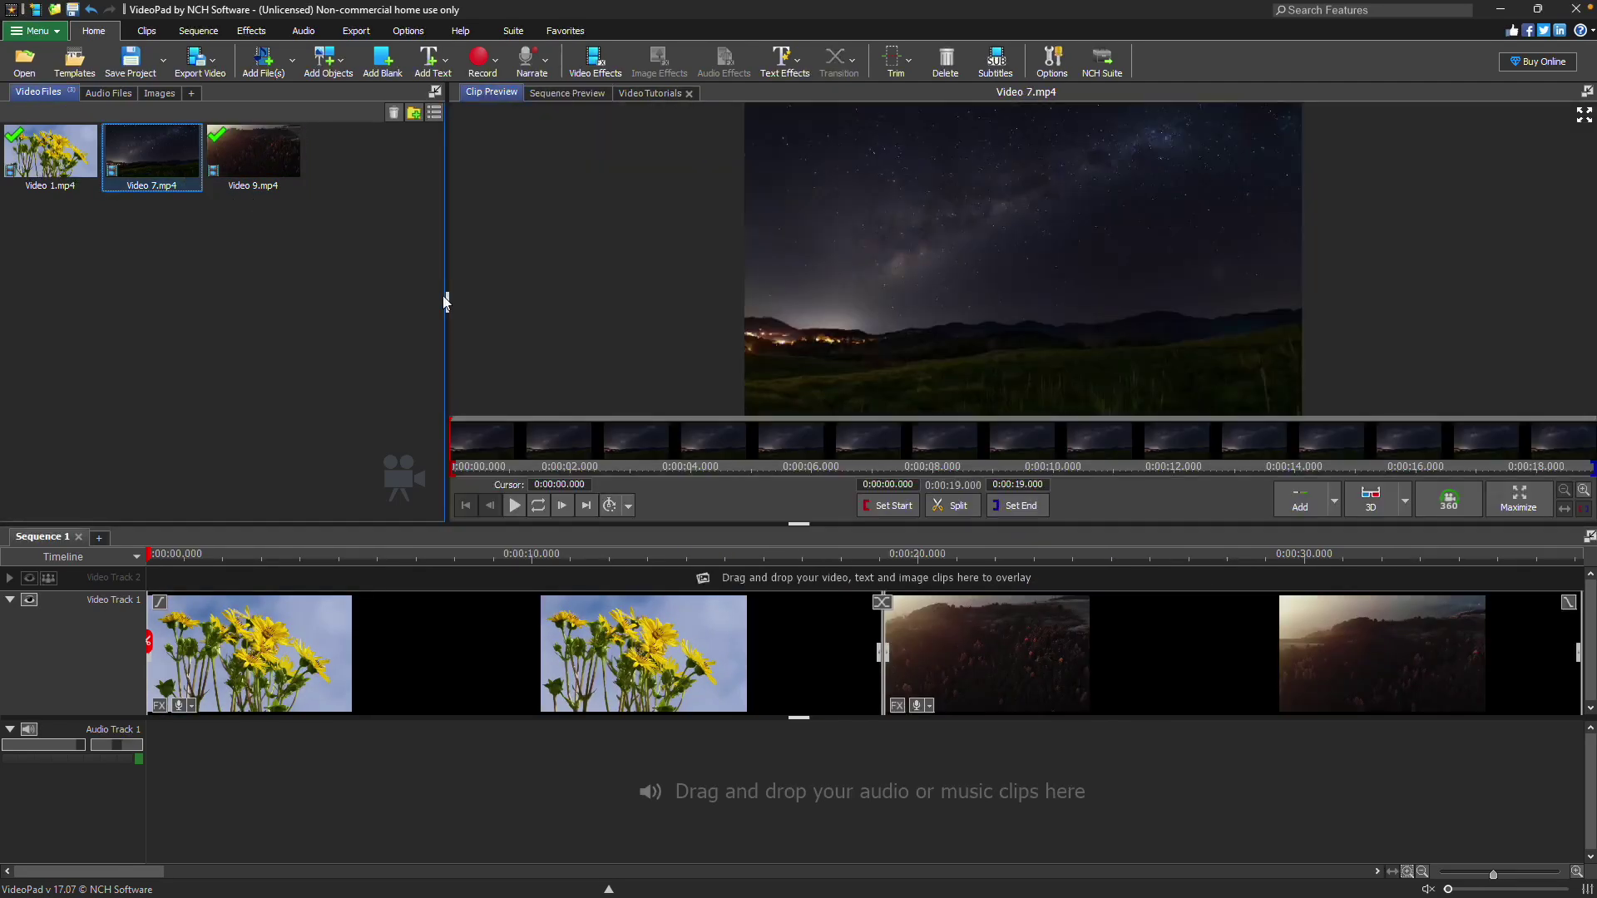
{"action": "left_click", "coordinate": [1333, 505]}
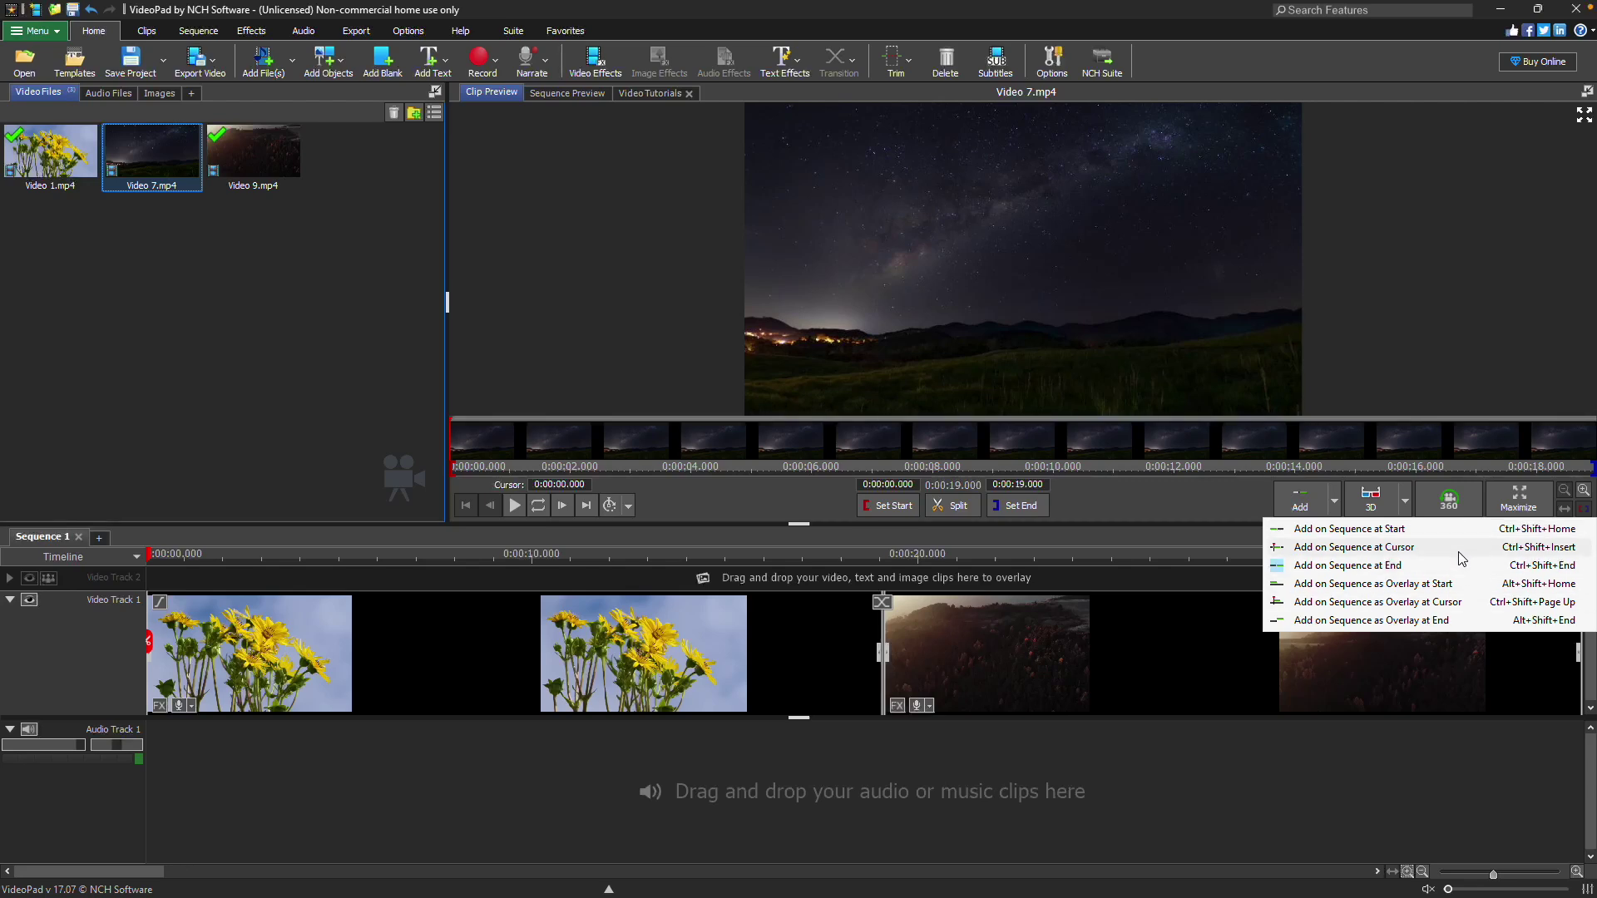
{"action": "left_click", "coordinate": [1454, 531]}
Split Video 9.mp4 into two bin clips at 0:00:08.238.
{"action": "right_click", "coordinate": [238, 171]}
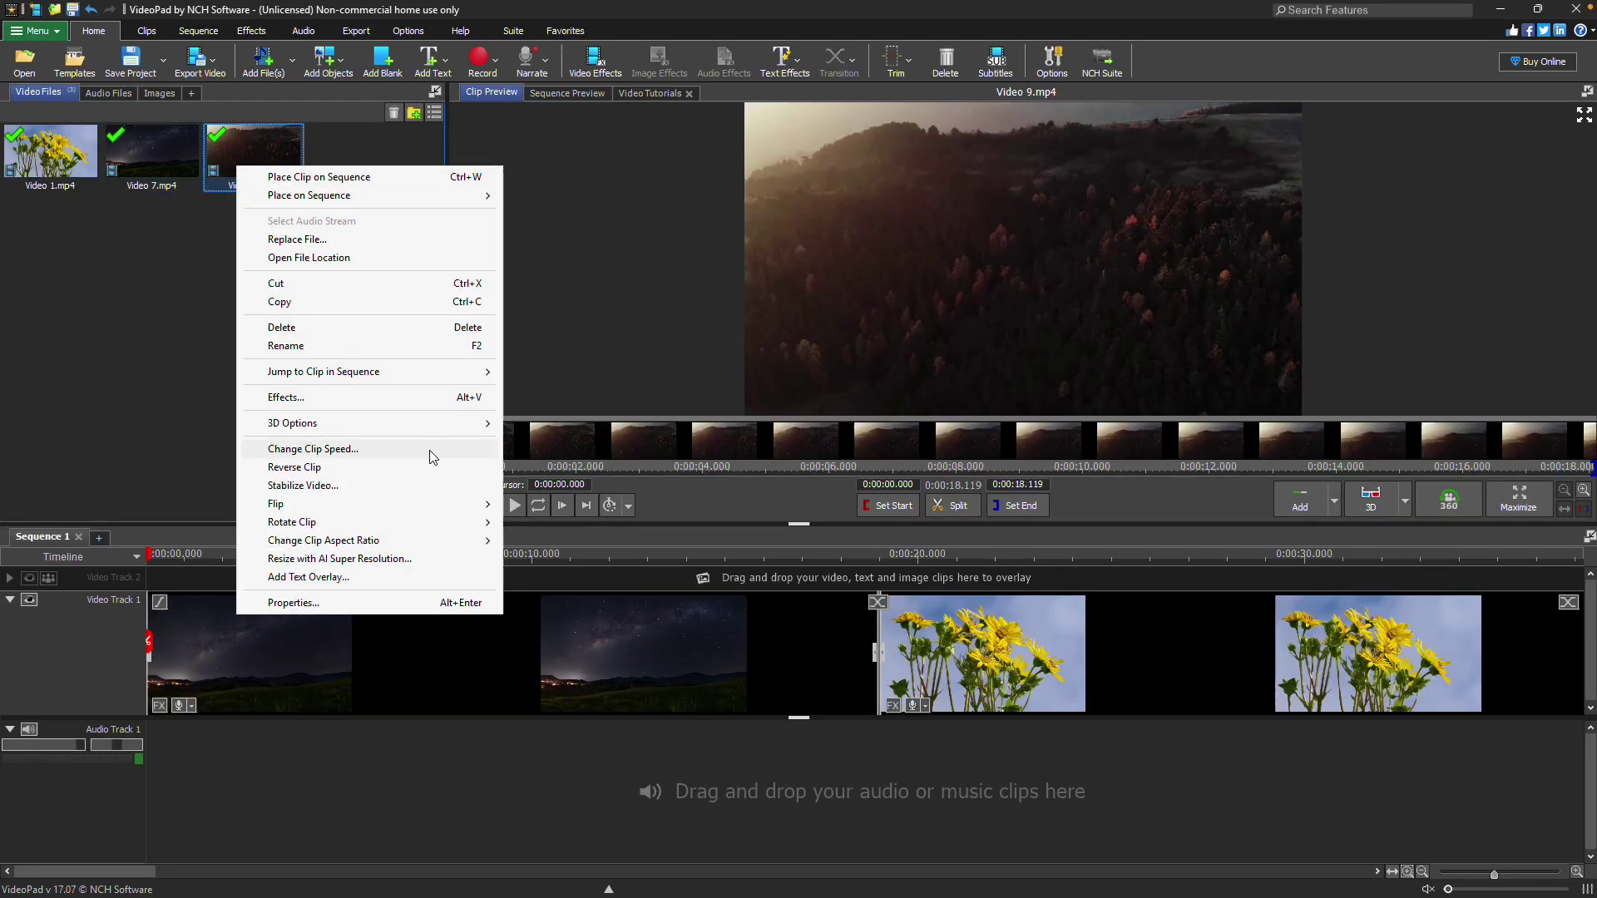
{"action": "left_click", "coordinate": [201, 356]}
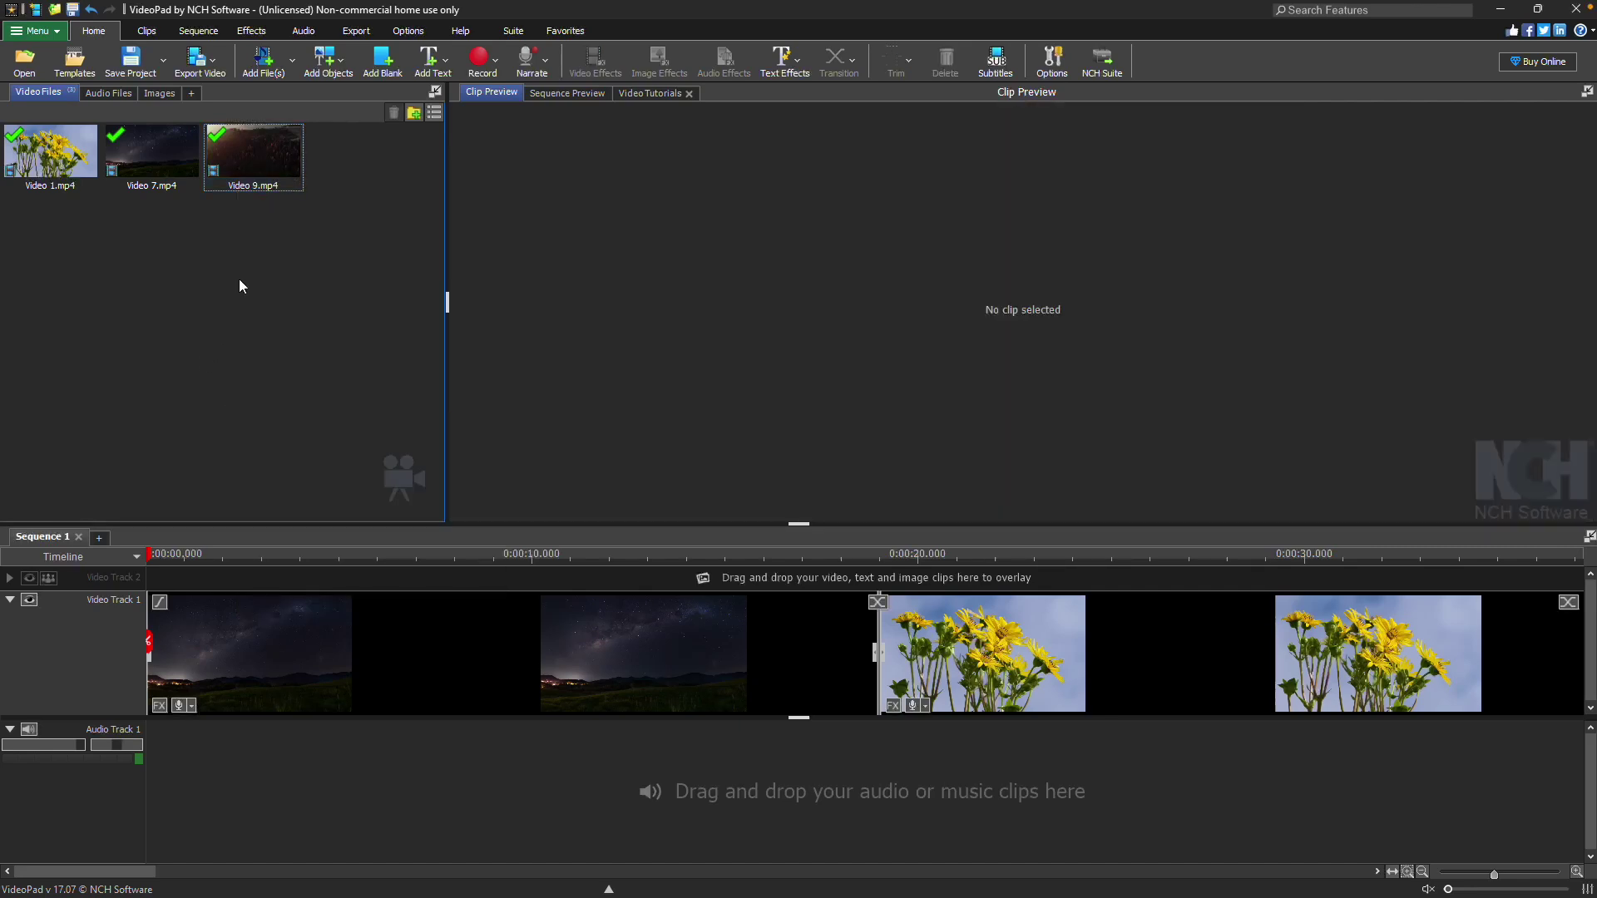
{"action": "left_click", "coordinate": [249, 167]}
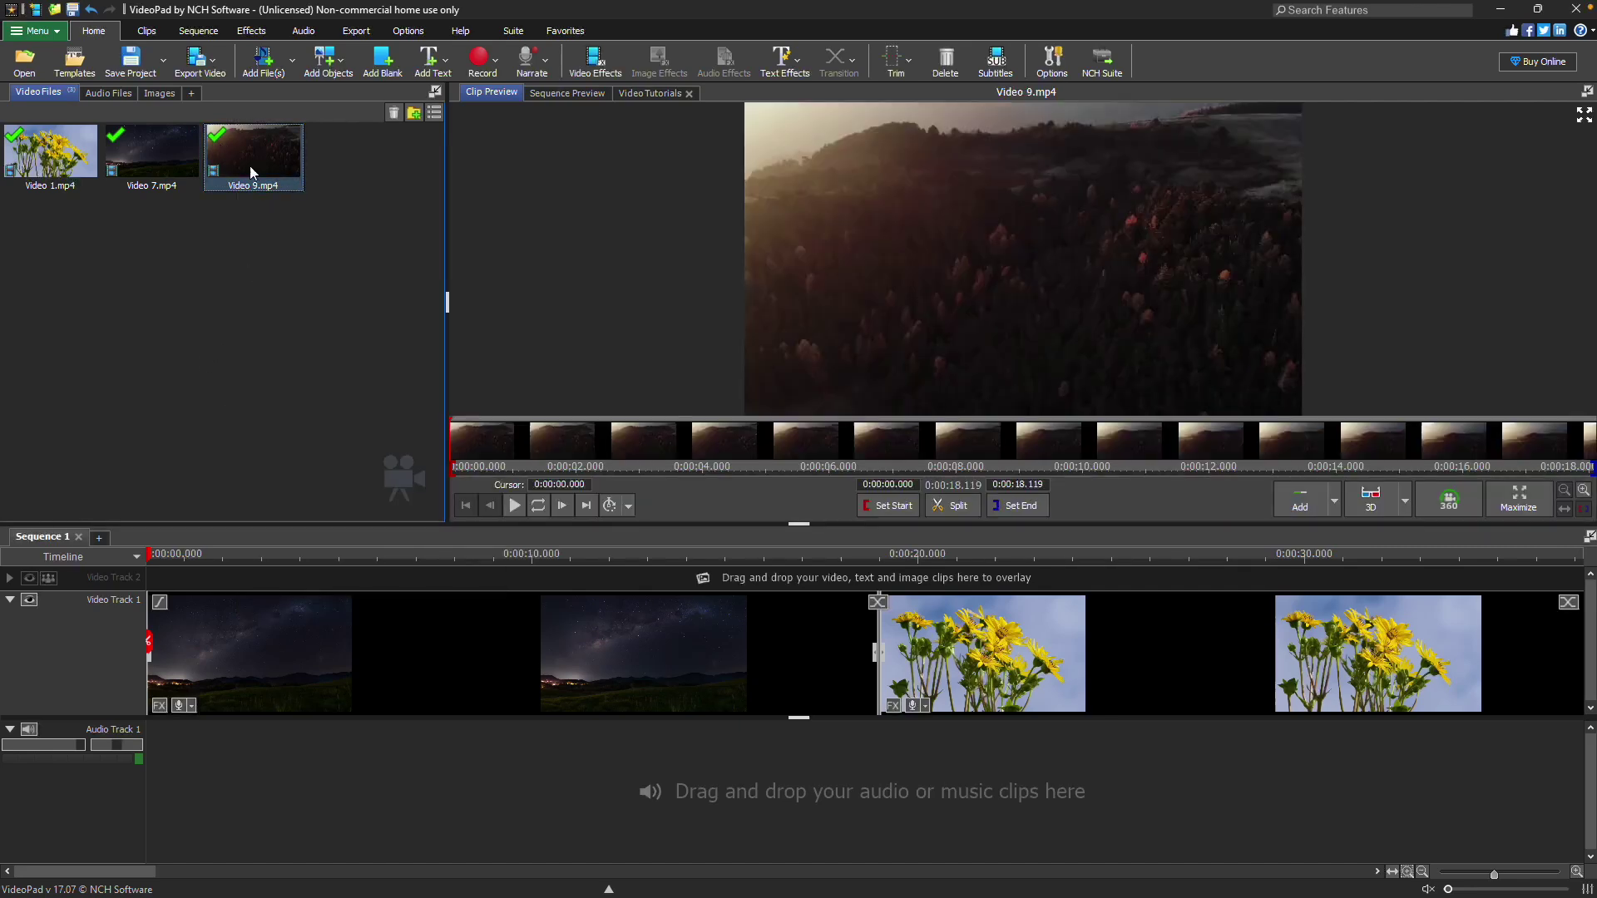
{"action": "left_click", "coordinate": [970, 438]}
{"action": "left_click", "coordinate": [969, 507]}
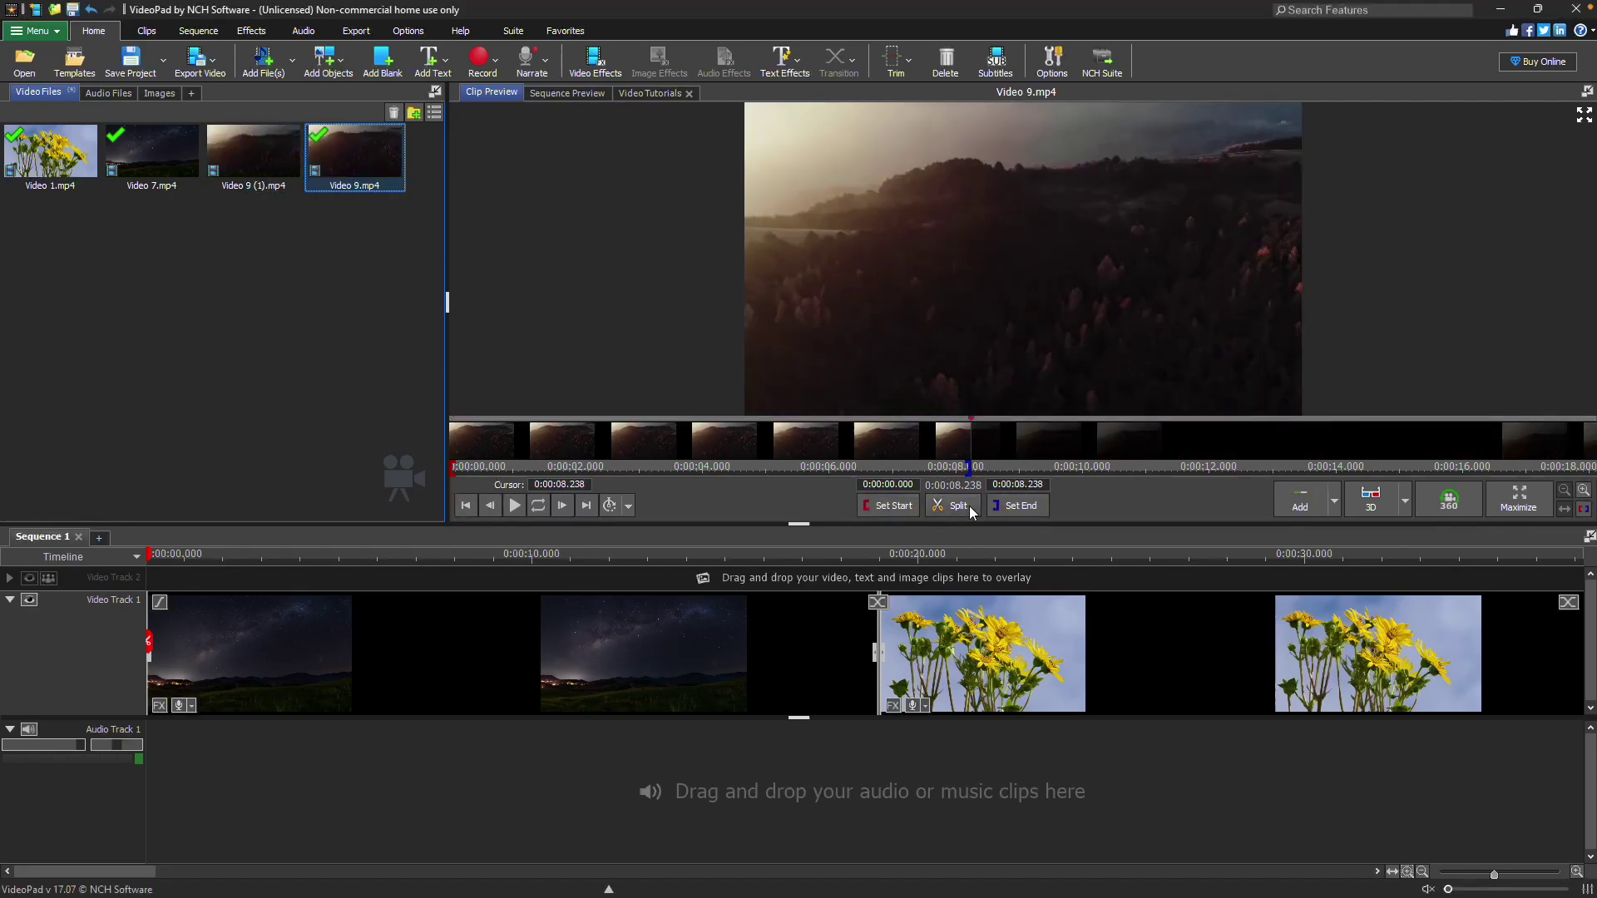
Split the night-sky sequence clip at 0:00:13.615 and load Video 7.mp4 into the clip preview.
{"action": "left_click_drag", "start_coordinate": [730, 555], "coordinate": [674, 556]}
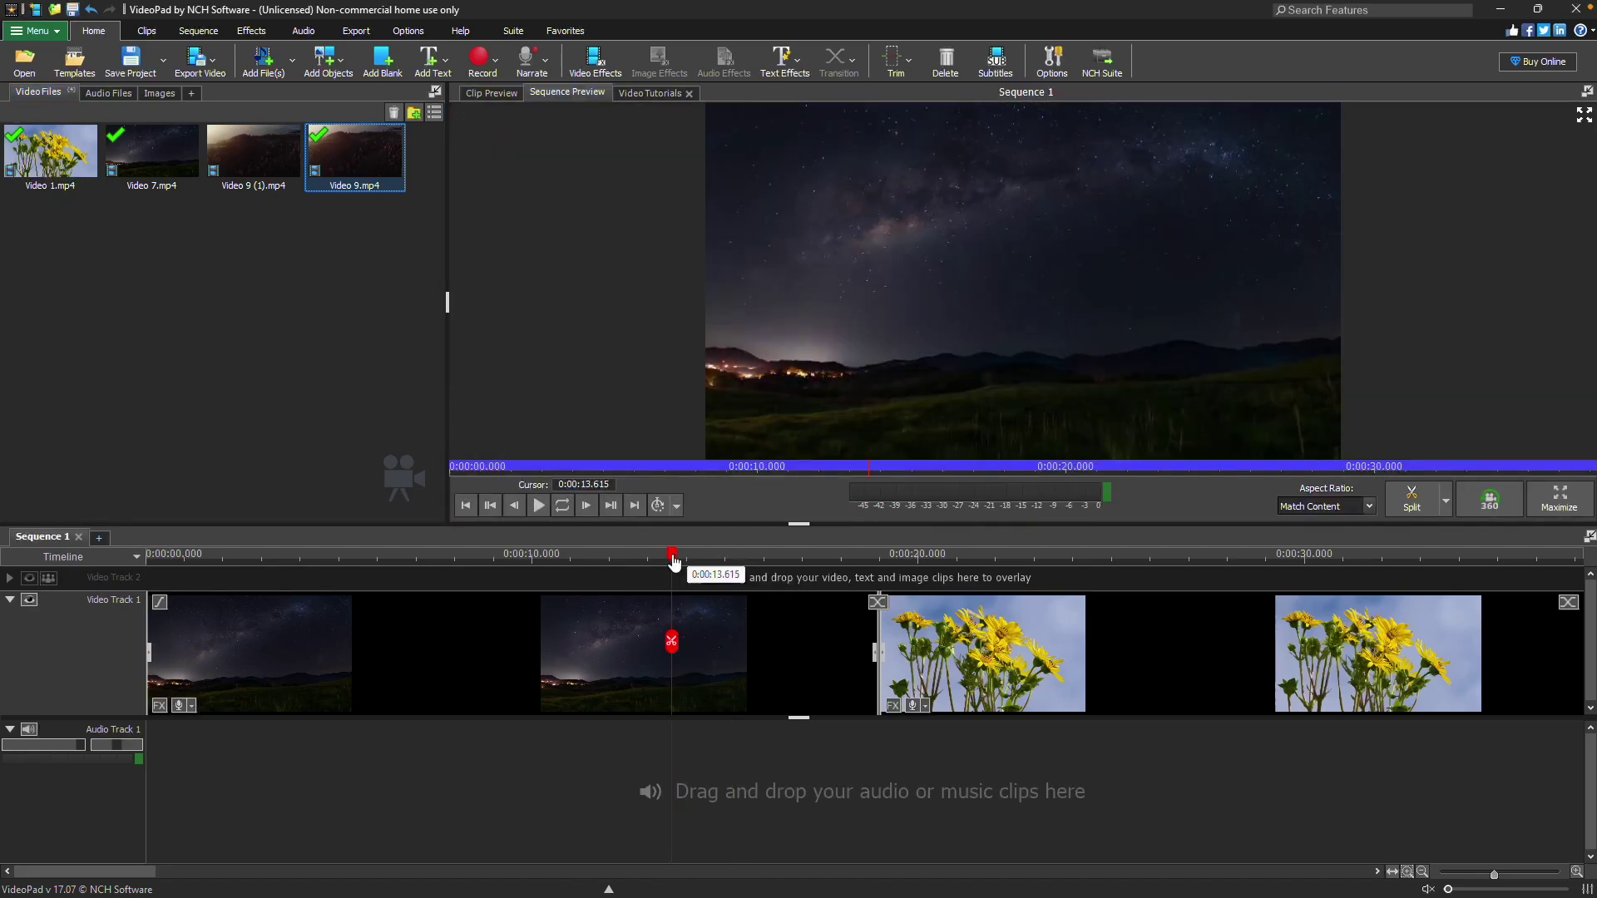
{"action": "left_click", "coordinate": [671, 642]}
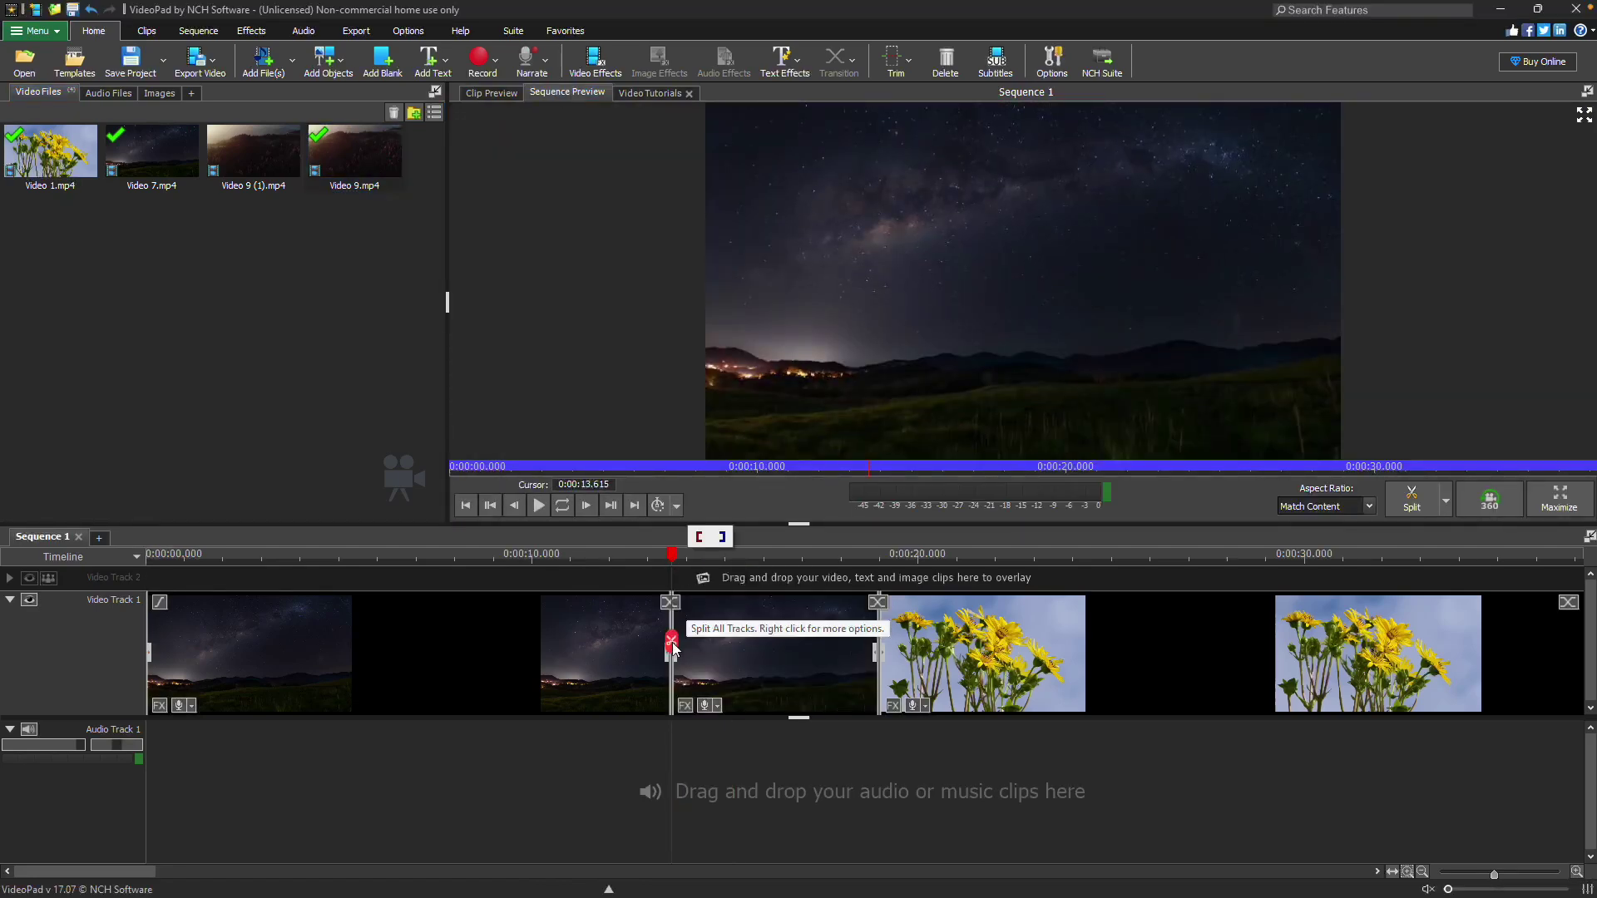
{"action": "left_click", "coordinate": [268, 162]}
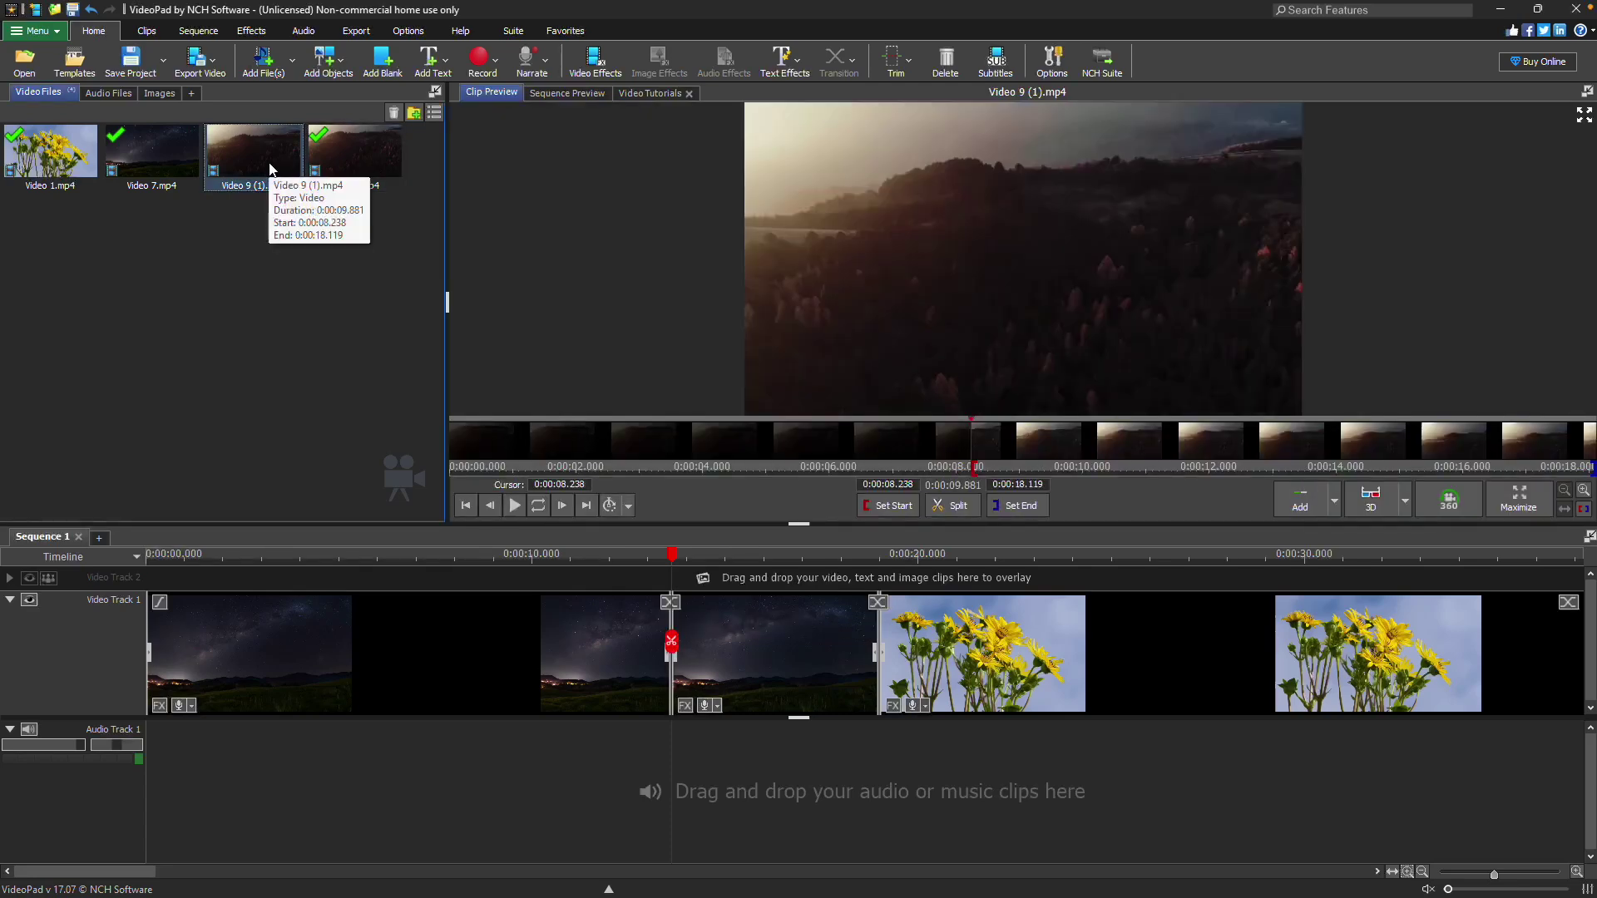
{"action": "mouse_move", "coordinate": [342, 182]}
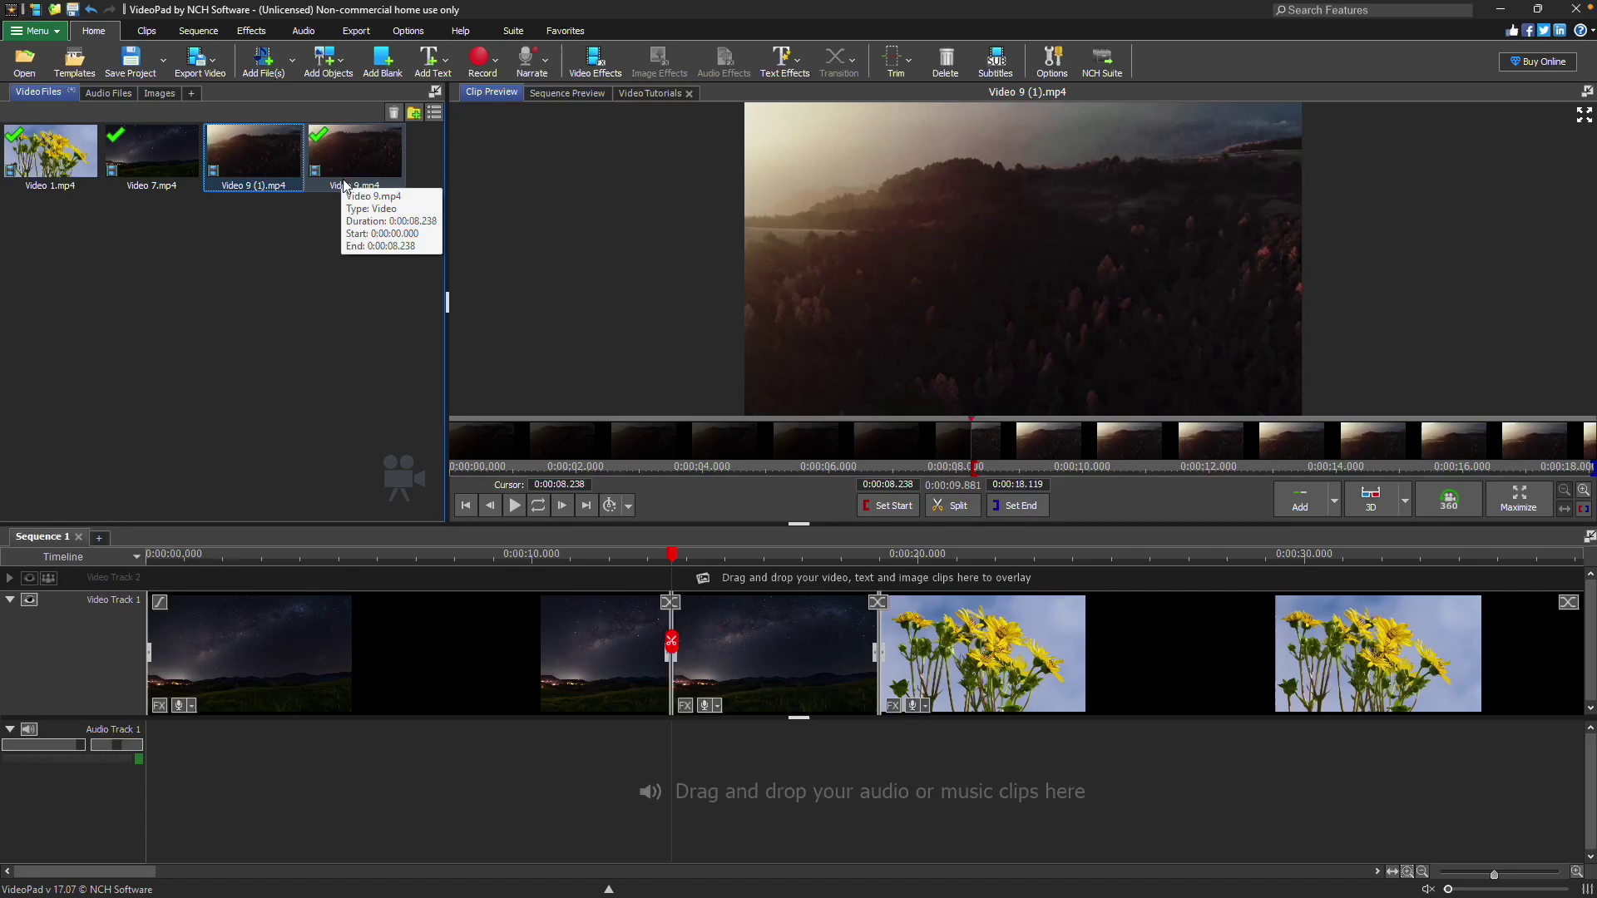
{"action": "left_click", "coordinate": [170, 173]}
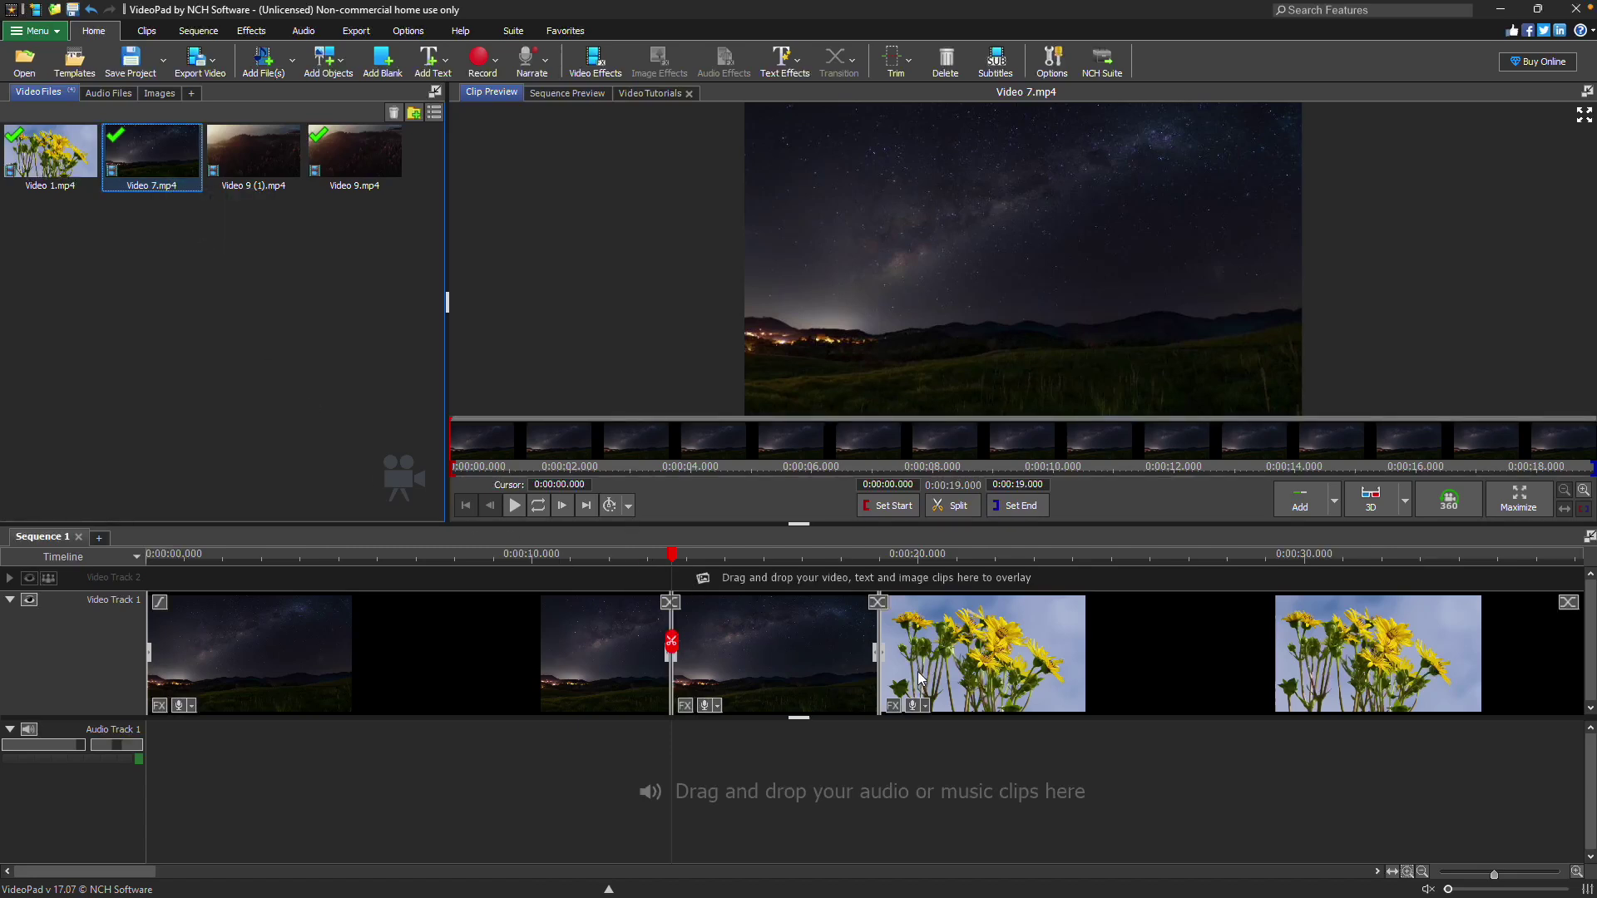
Move the flower clip left, slot the short night-sky piece between flowers, and put the last night-sky clip on Video Track 2.
{"action": "left_click_drag", "start_coordinate": [1086, 660], "coordinate": [830, 657]}
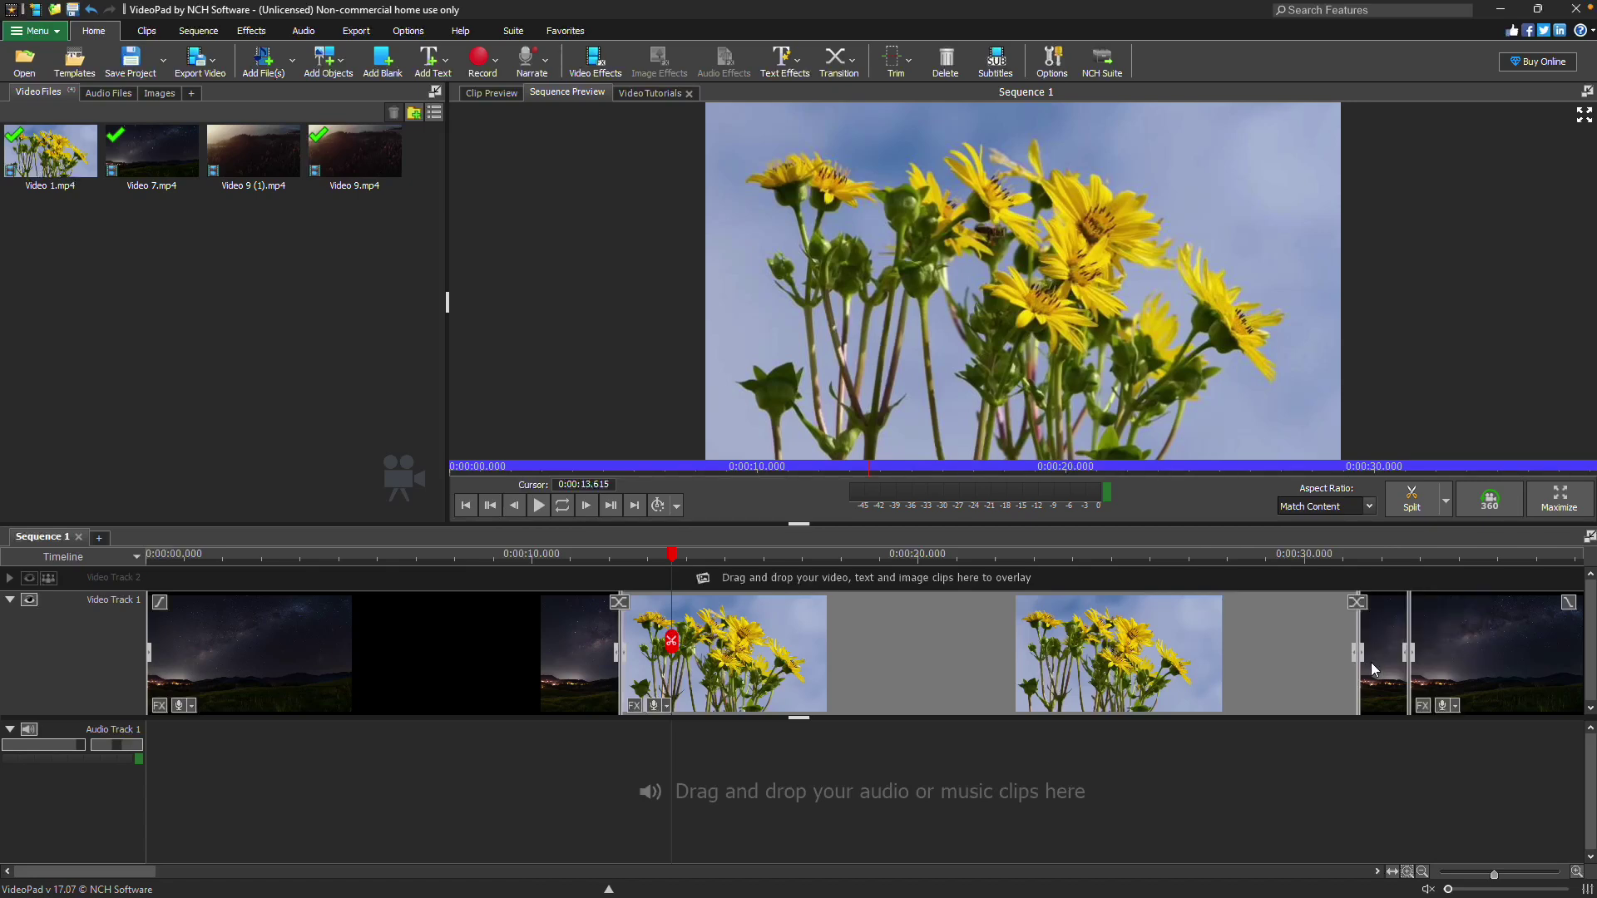
{"action": "left_click_drag", "start_coordinate": [1378, 672], "coordinate": [974, 661]}
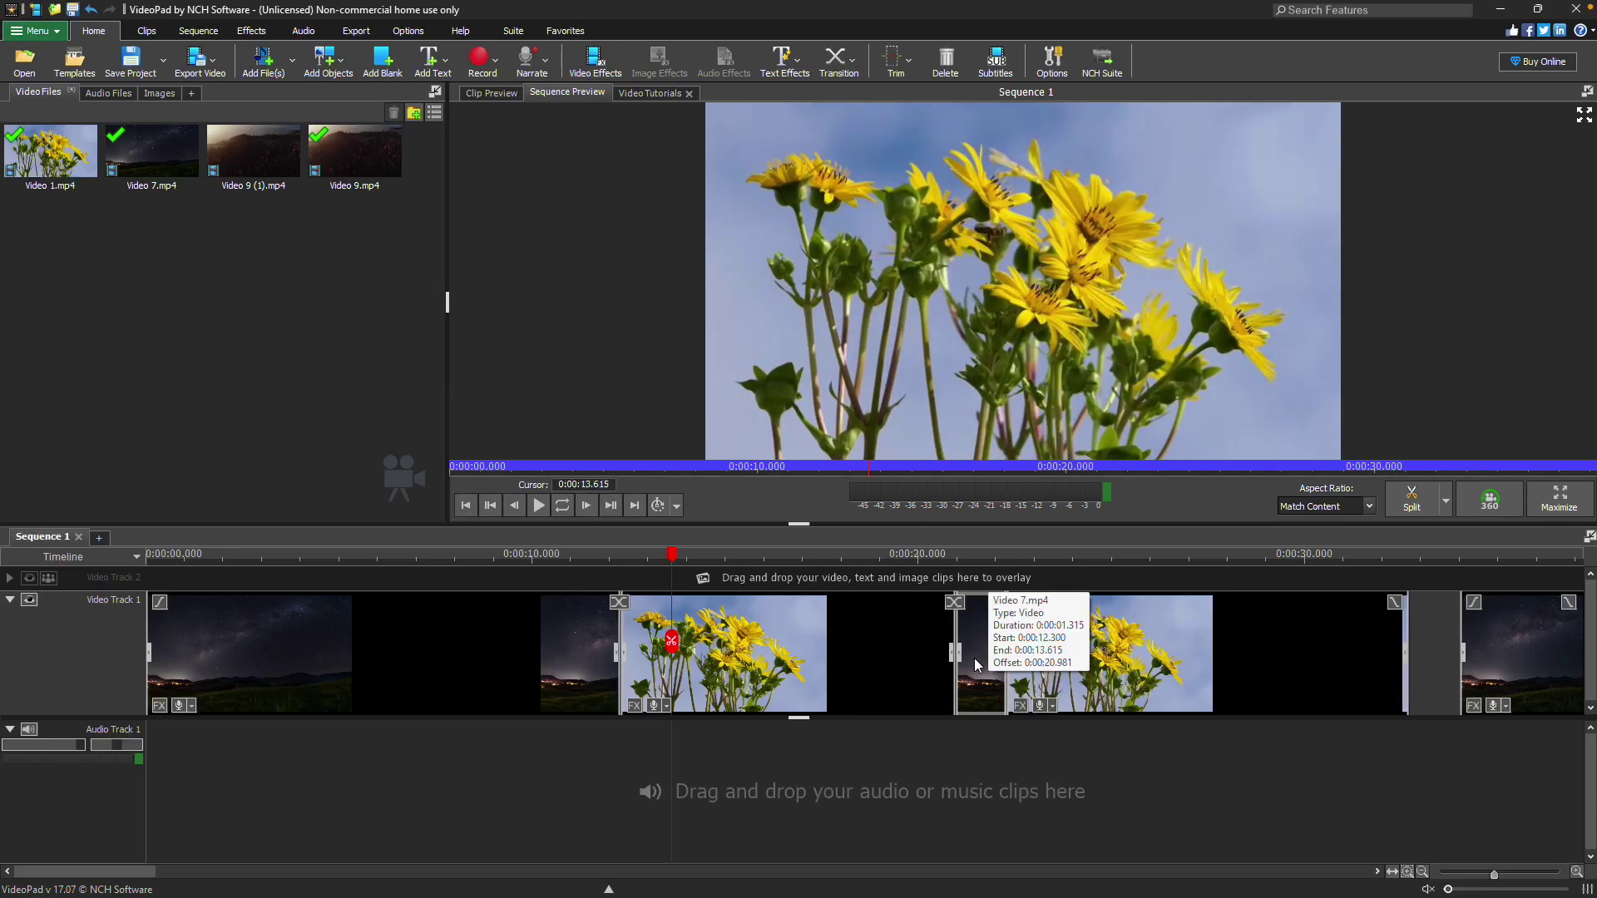
{"action": "left_click_drag", "start_coordinate": [1503, 652], "coordinate": [945, 569]}
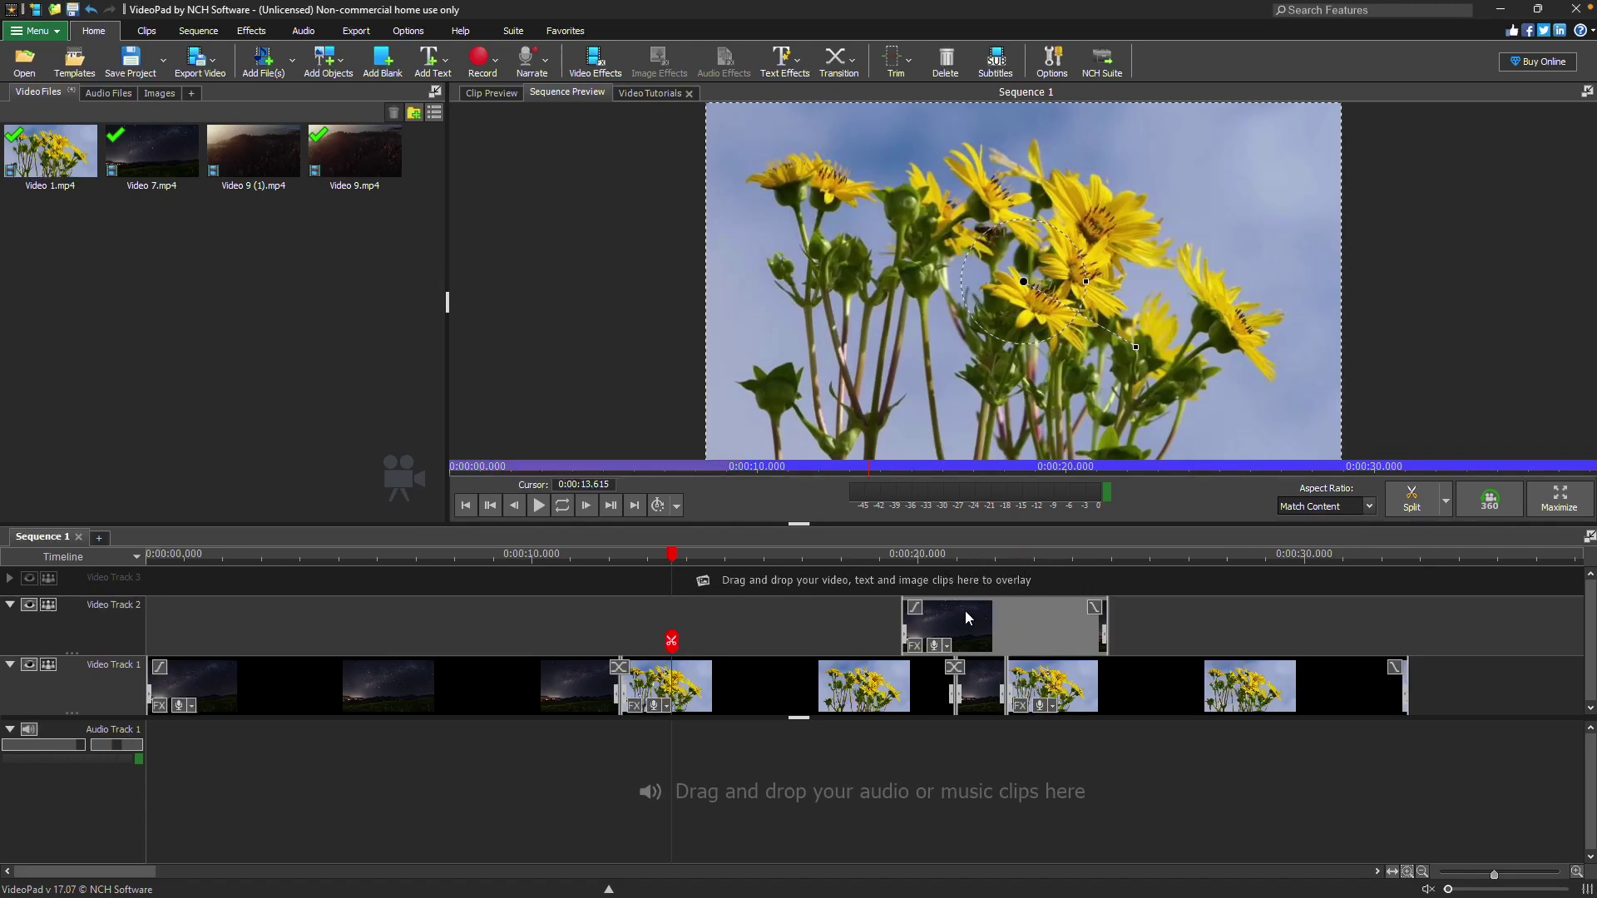
Delete the night-sky clip from Video Track 2 and show the Export Video format choices.
{"action": "key", "text": "Delete"}
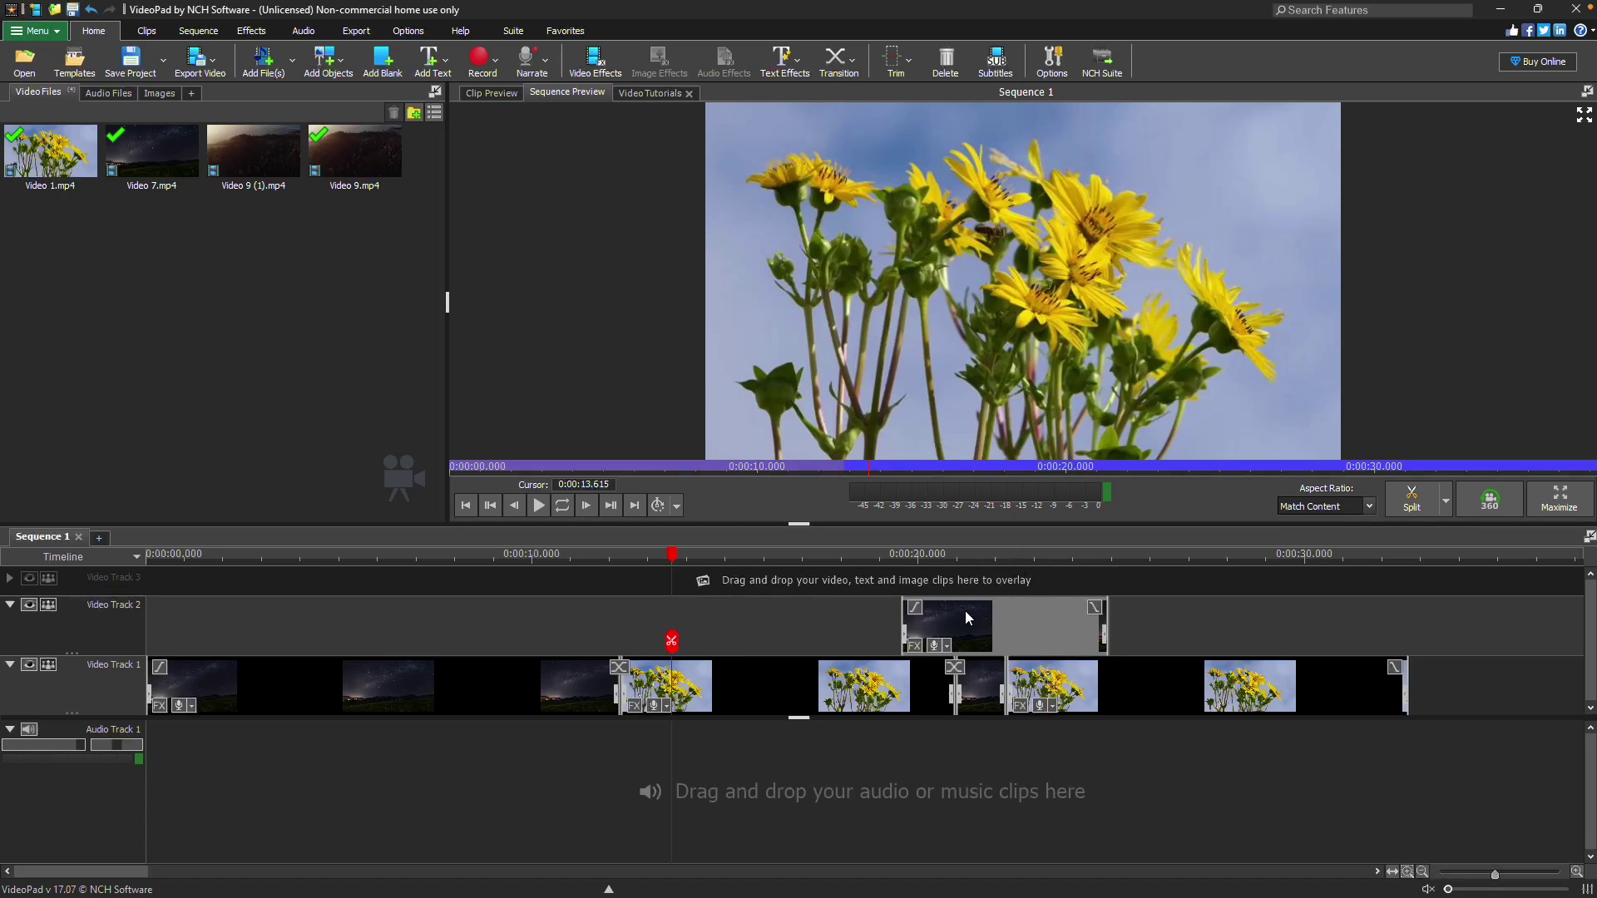
{"action": "right_click", "coordinate": [965, 610]}
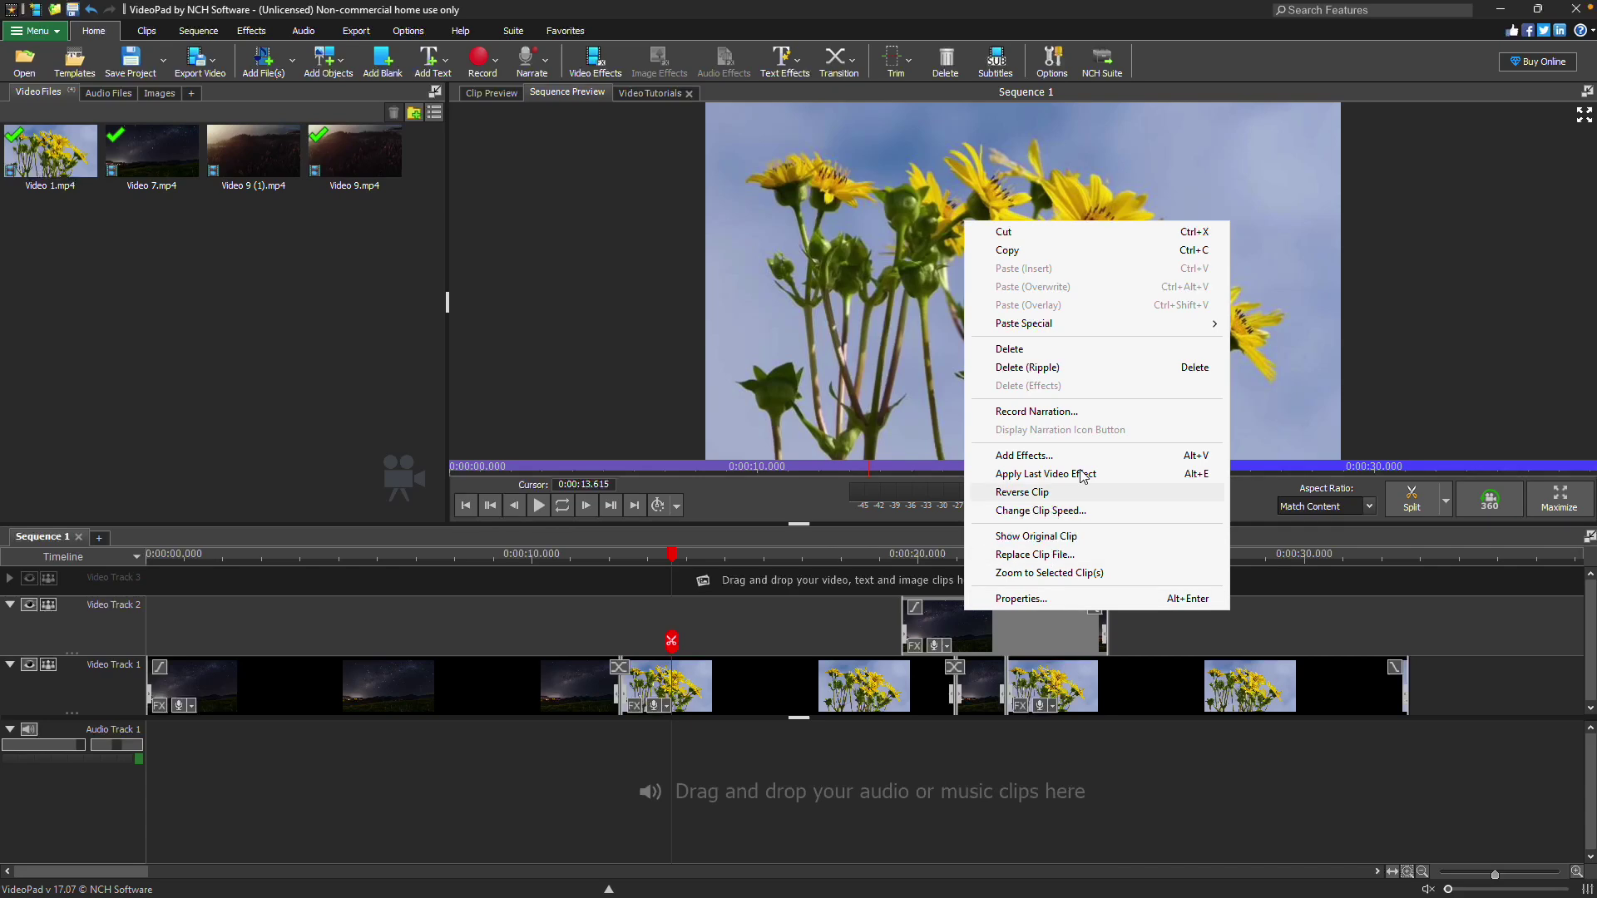
{"action": "left_click", "coordinate": [1162, 349]}
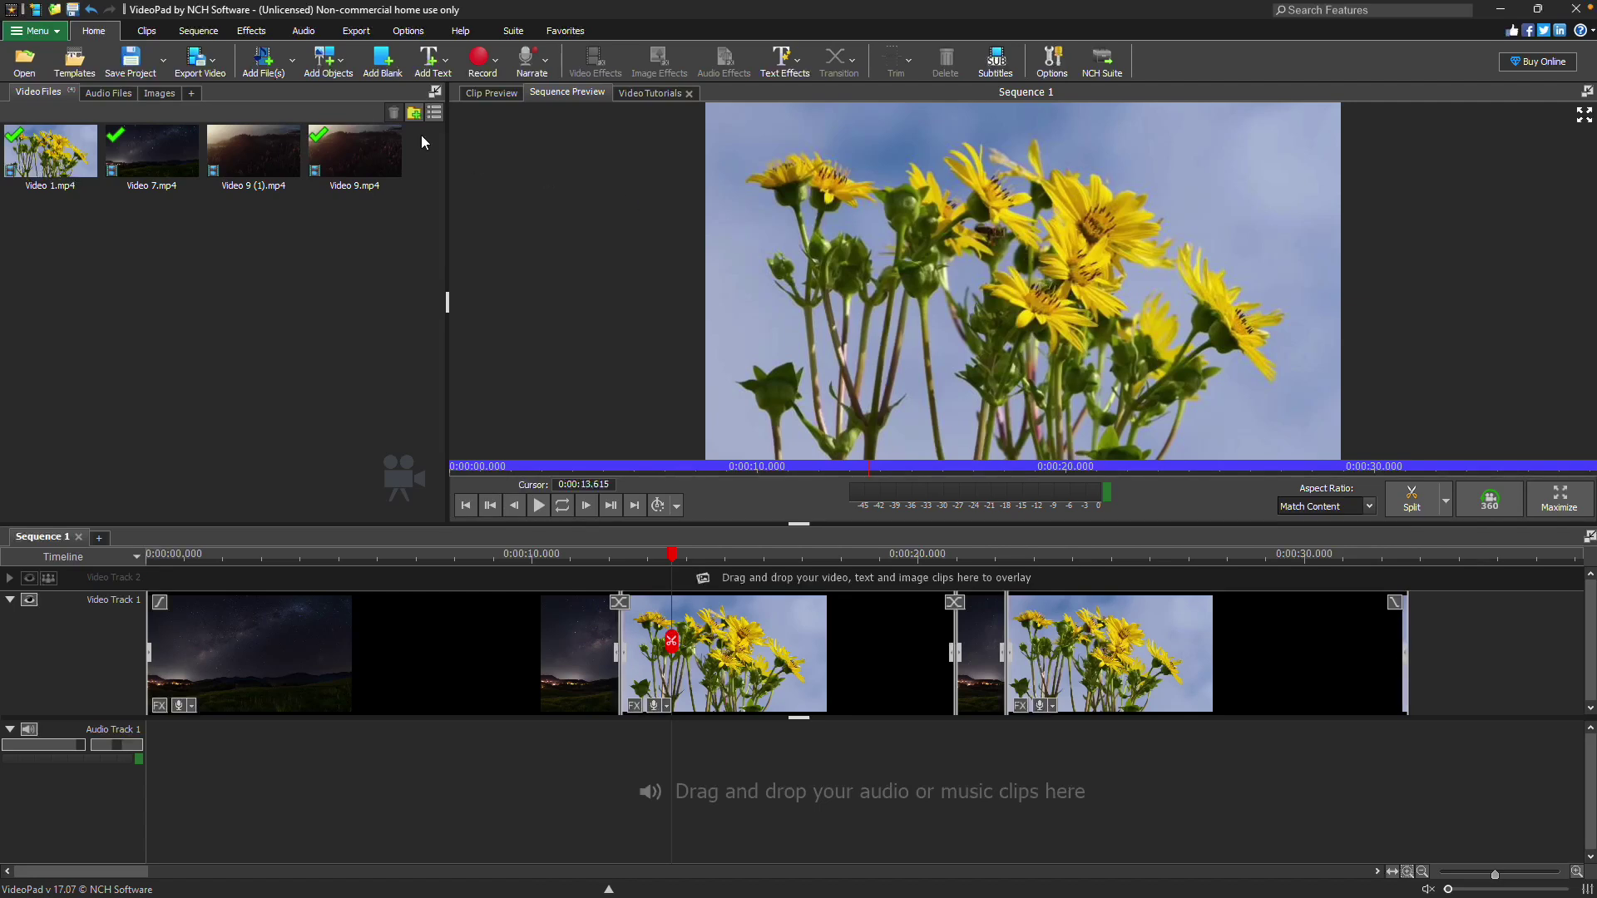
{"action": "left_click", "coordinate": [221, 79]}
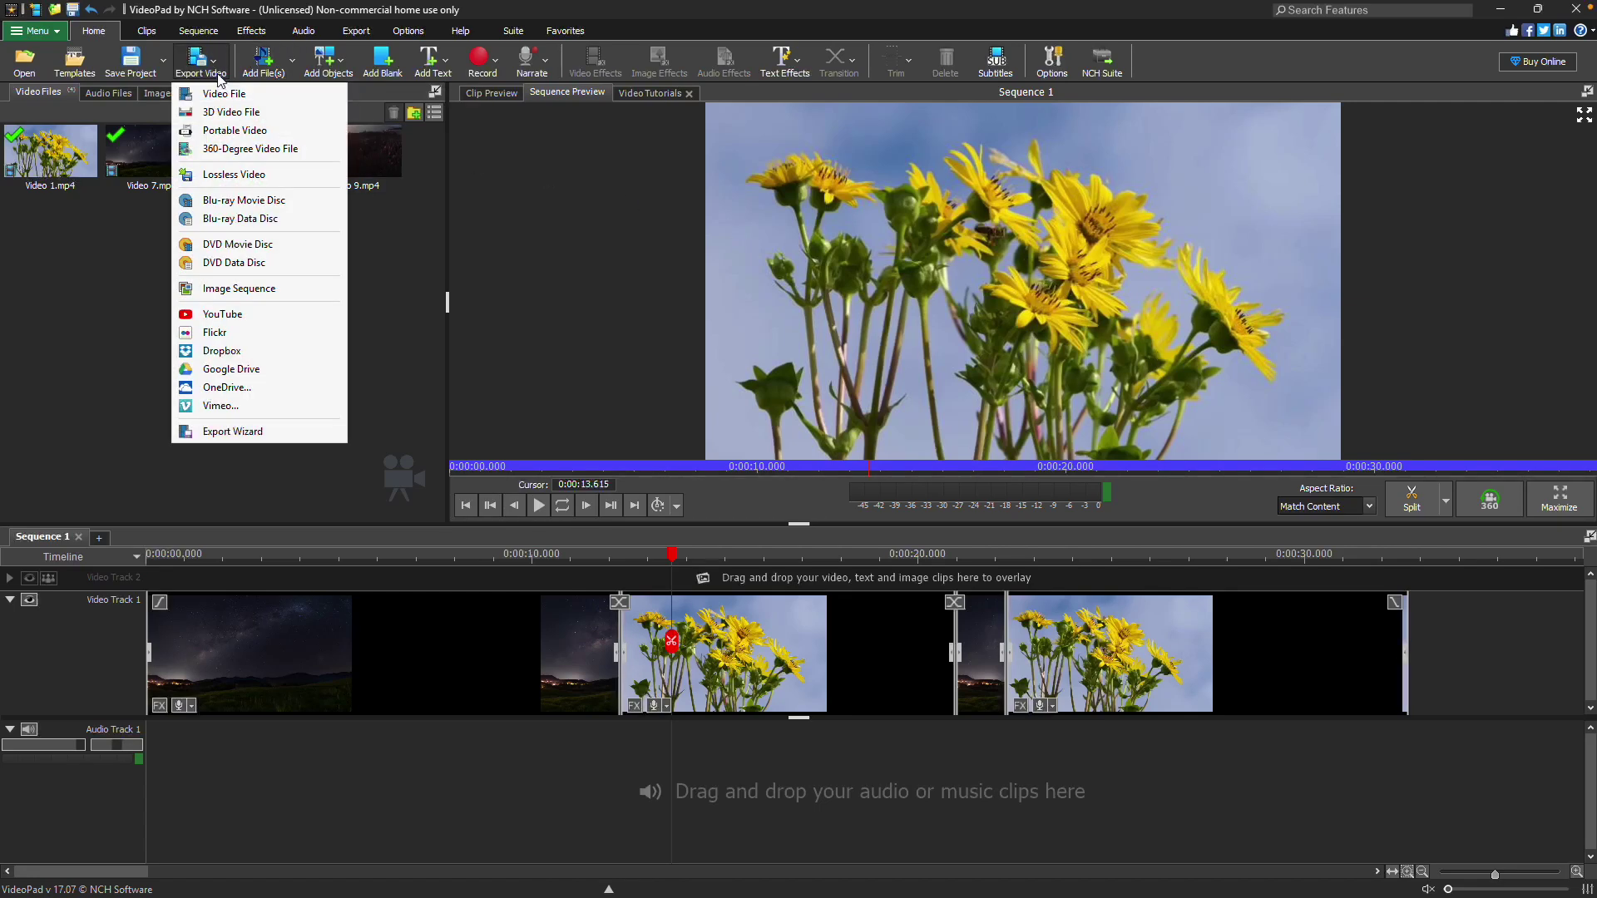